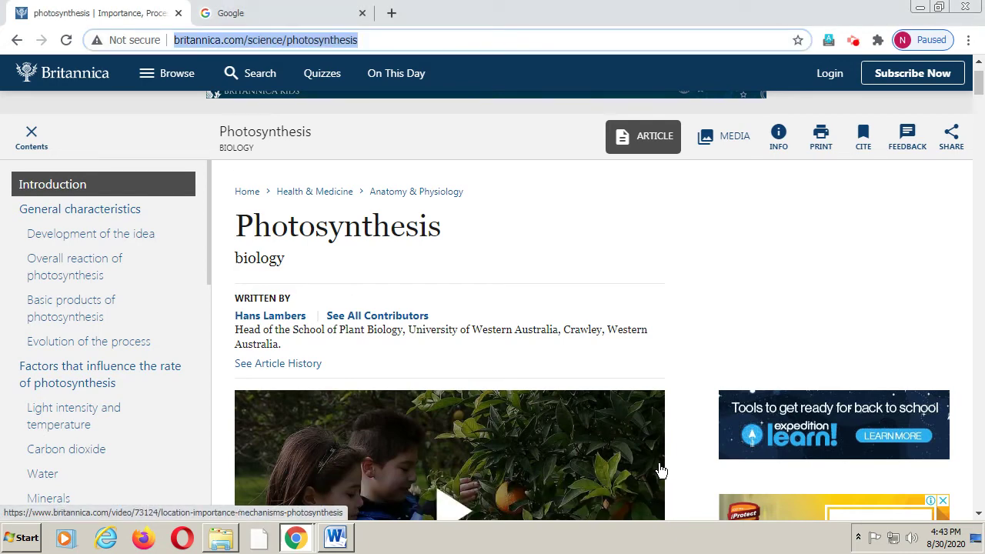
# - Scroll up and down through the Britannica photosynthesis article
pyautogui.scroll(-3, 624, 330)
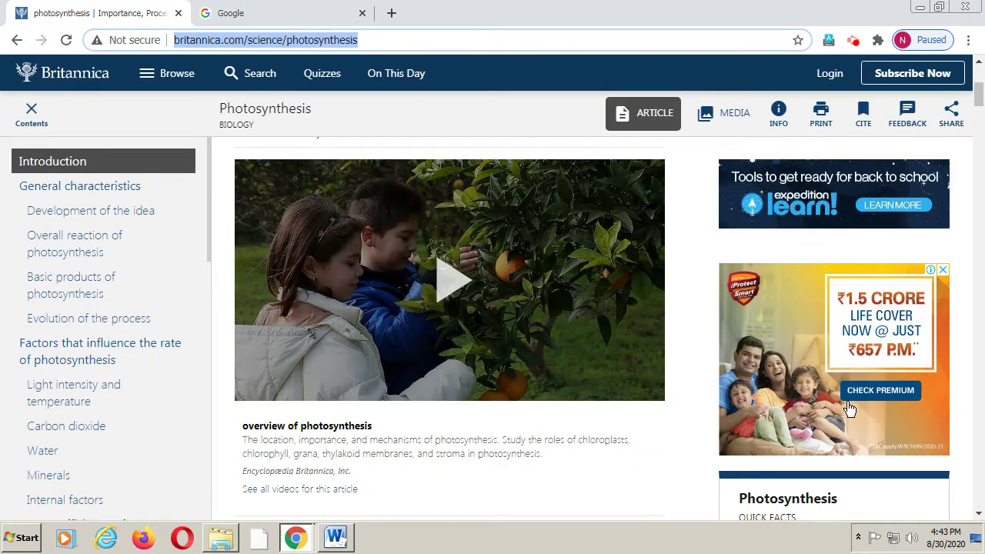
pyautogui.scroll(4, 850, 408)
pyautogui.scroll(-7, 840, 400)
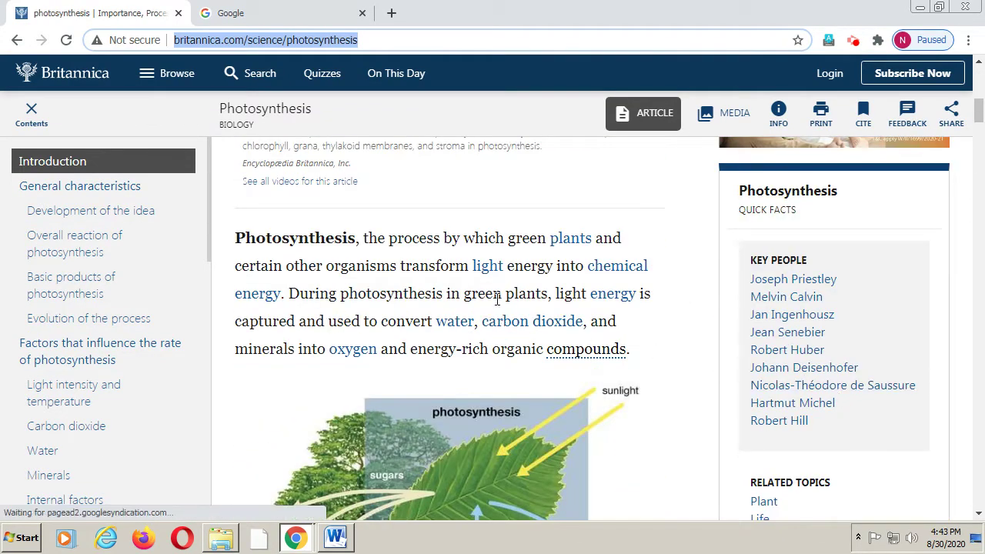
pyautogui.scroll(-4, 496, 302)
pyautogui.scroll(10, 496, 297)
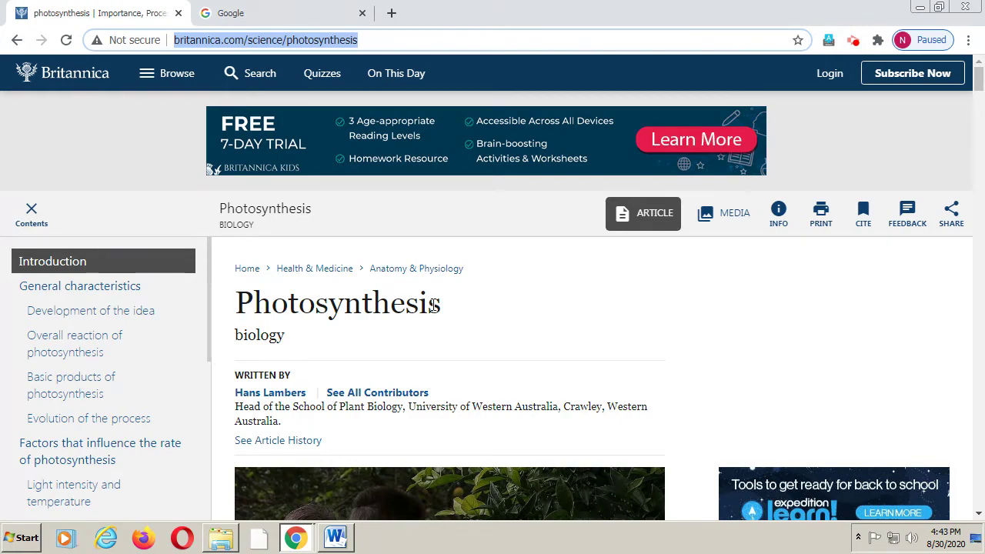
pyautogui.scroll(-6, 433, 305)
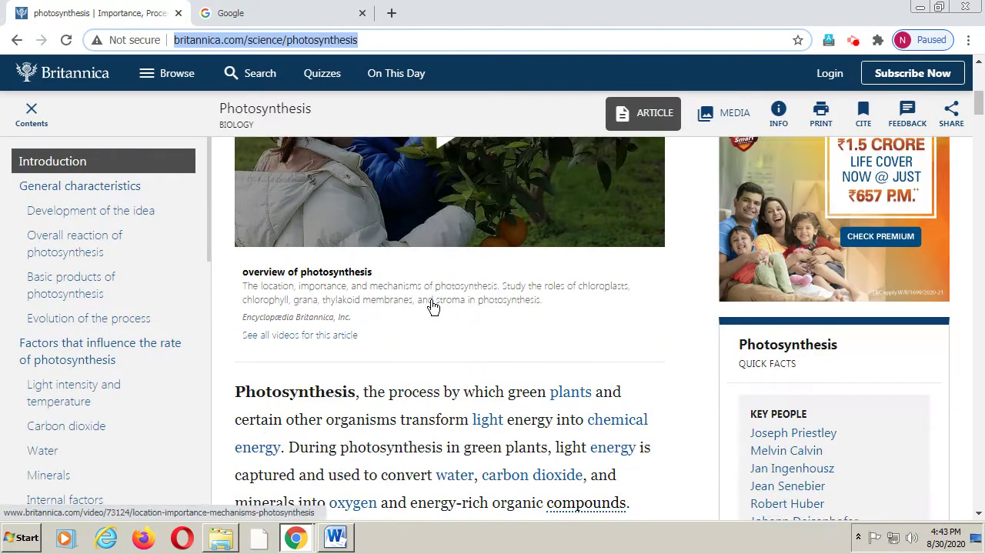
pyautogui.scroll(-10, 433, 305)
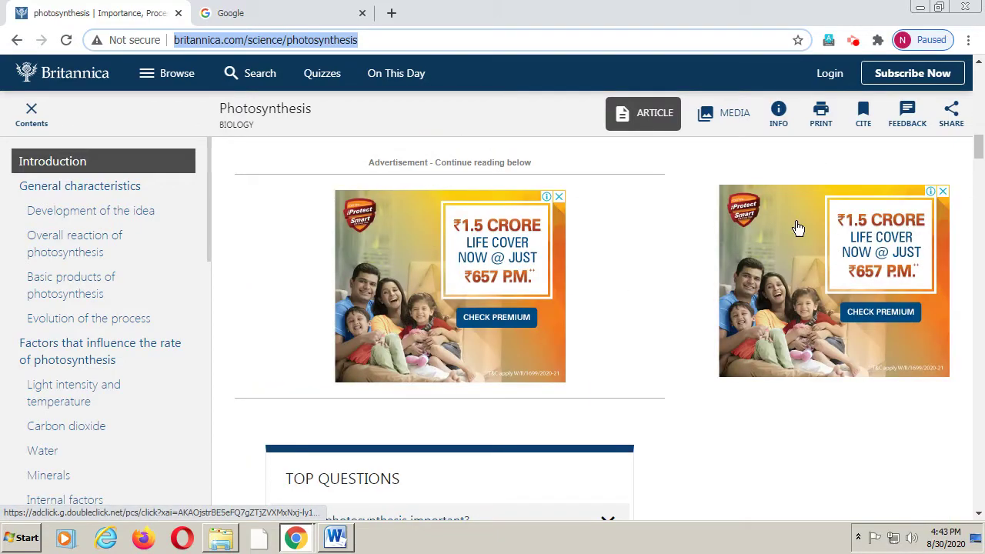
pyautogui.scroll(-4, 488, 270)
pyautogui.scroll(-15, 488, 270)
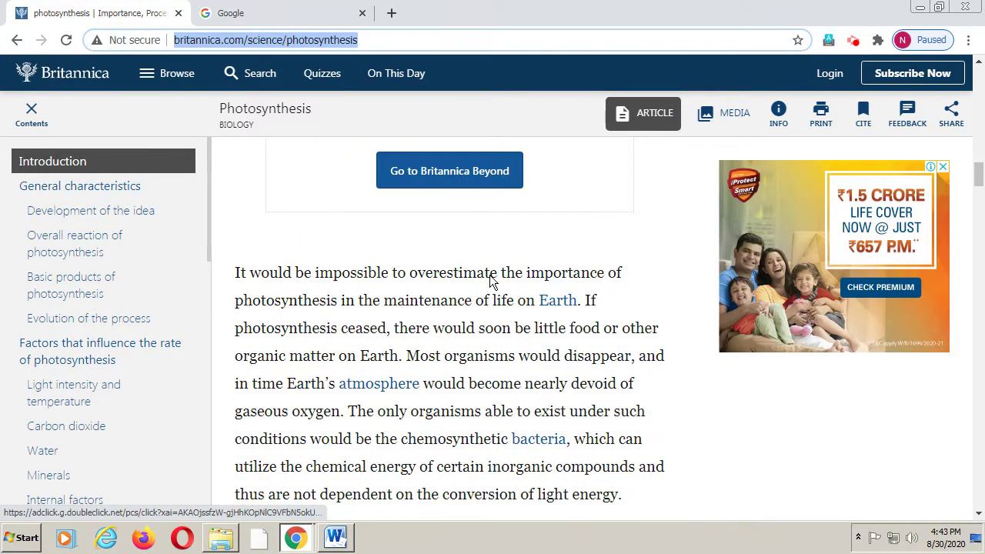
pyautogui.scroll(-10, 490, 275)
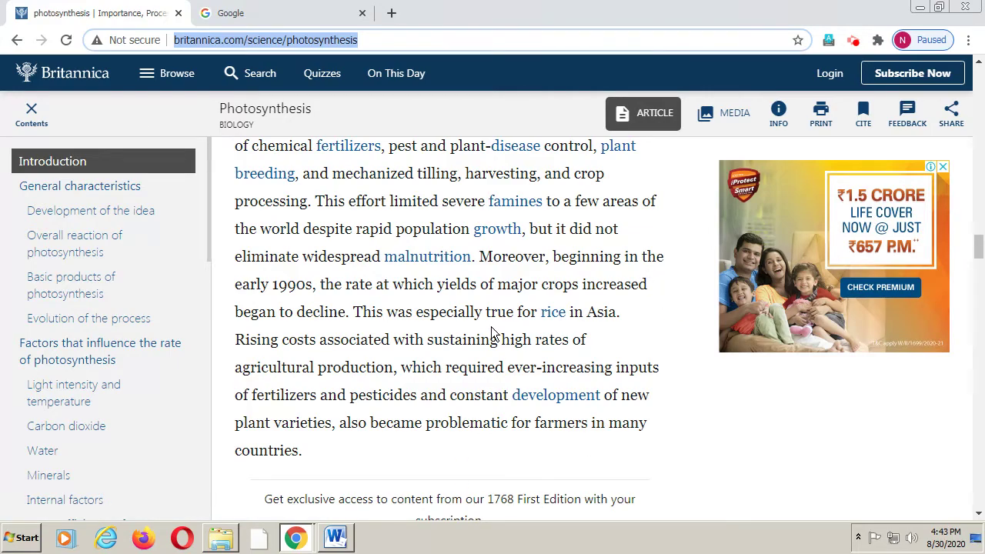
pyautogui.scroll(15, 492, 330)
pyautogui.scroll(12, 461, 329)
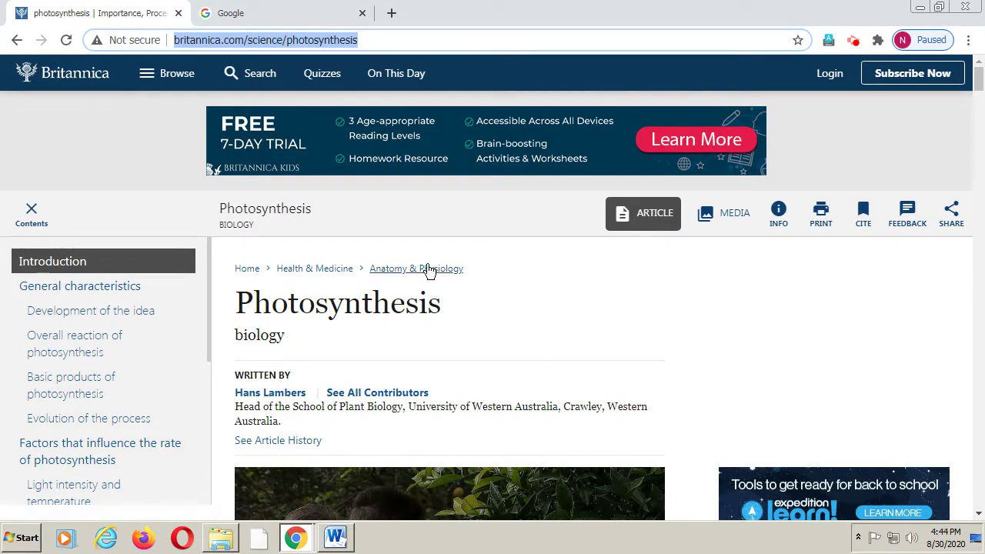
# - In the Google tab, search 'chrome web store' and go to the Chrome Web Store Extensions page
pyautogui.click(283, 17)
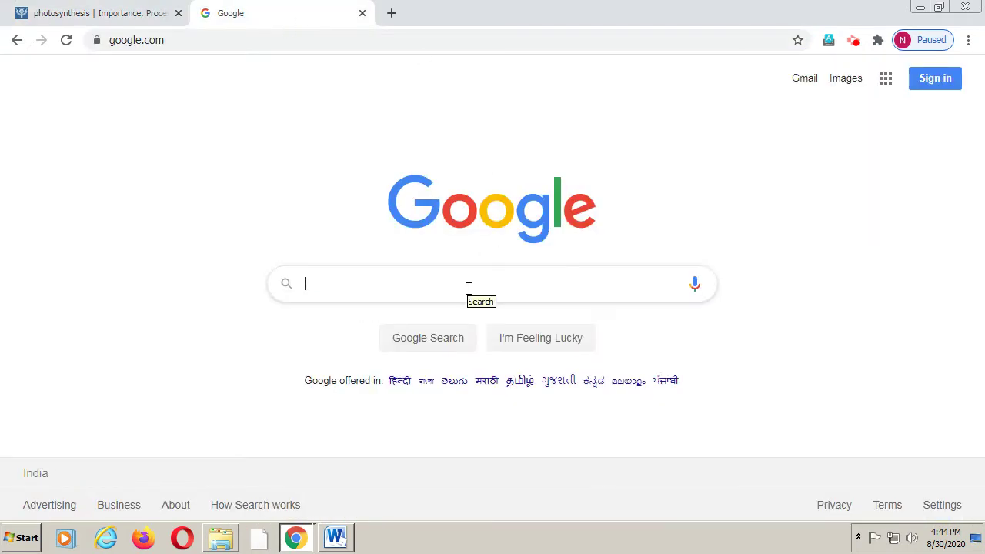
pyautogui.write('chrome we')
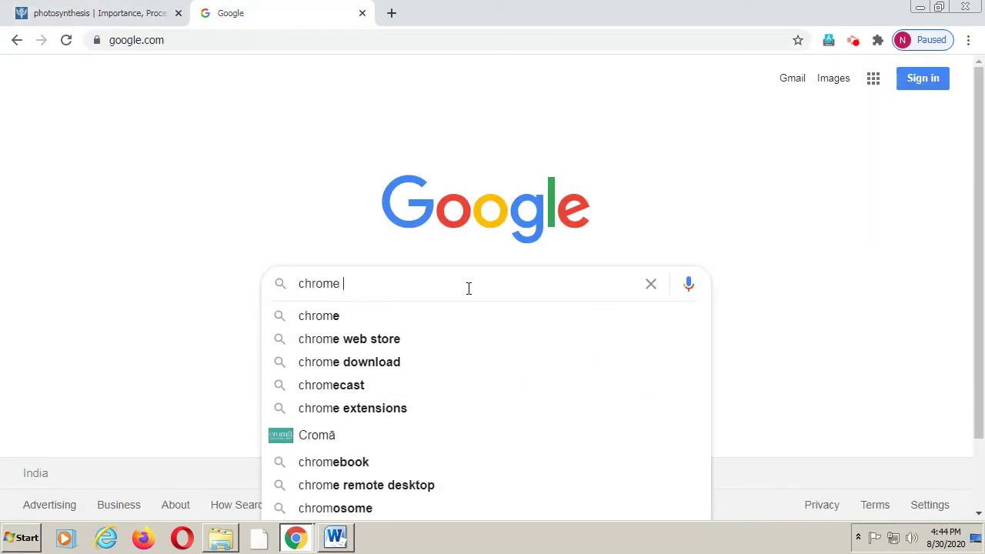
pyautogui.click(376, 315)
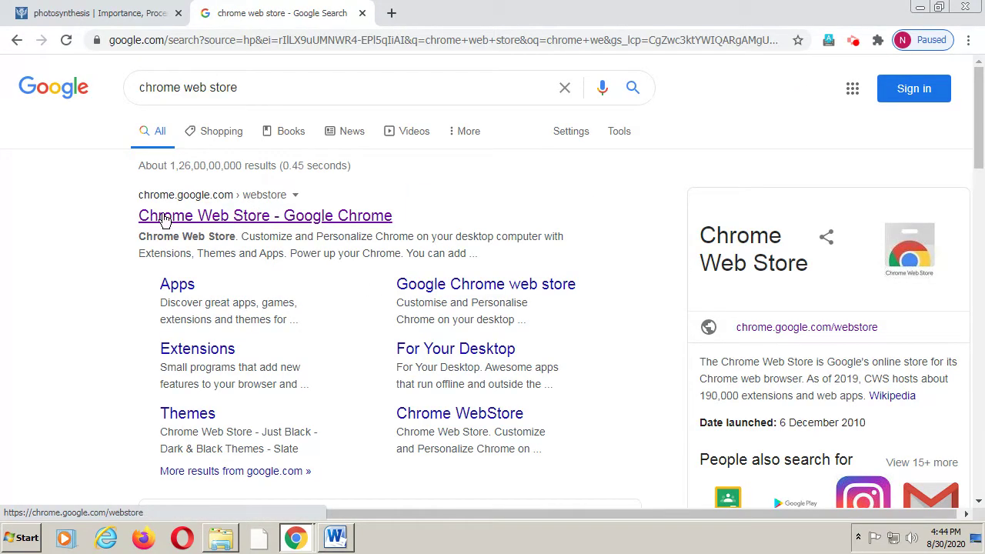
pyautogui.click(231, 220)
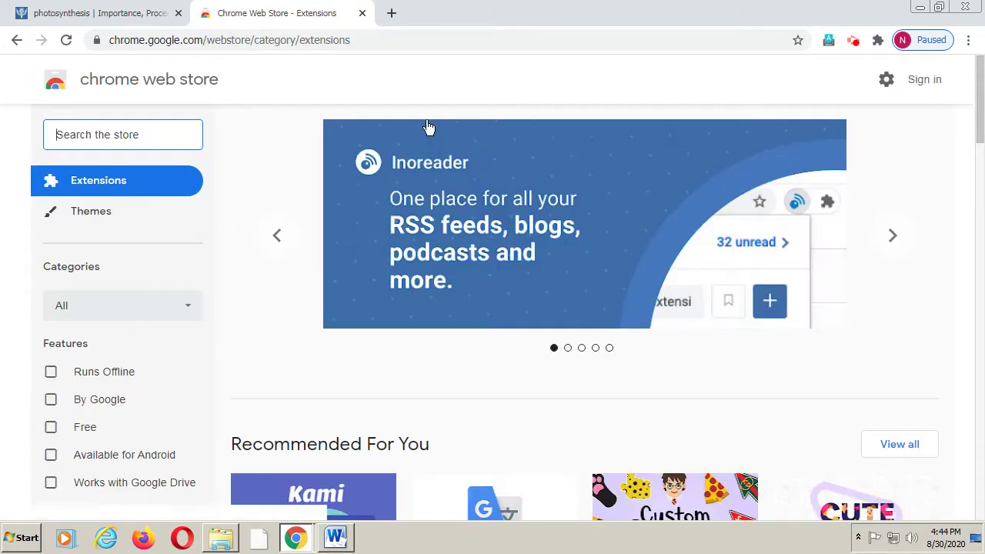
pyautogui.click(162, 134)
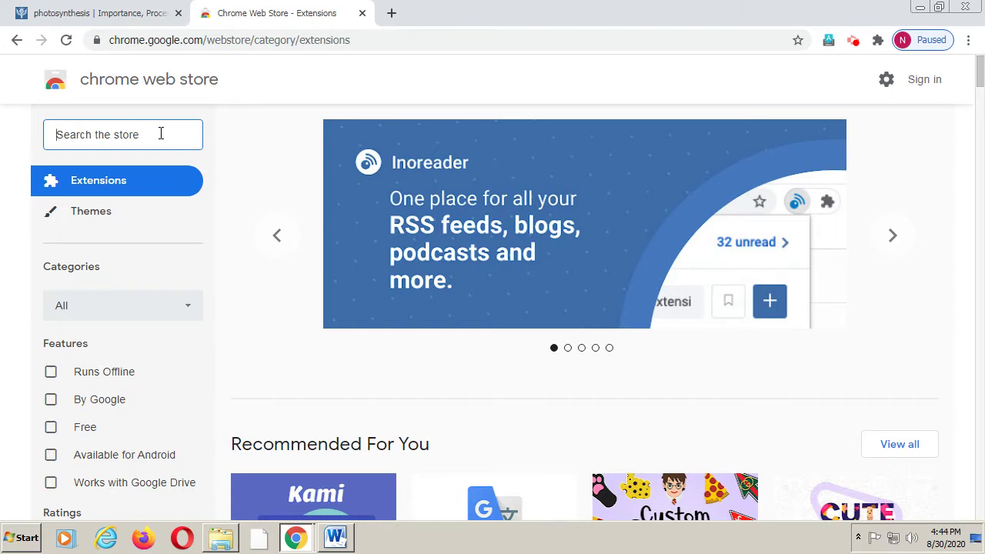
# - Search the Chrome Web Store for 'Mercury reader'
pyautogui.write('Me')
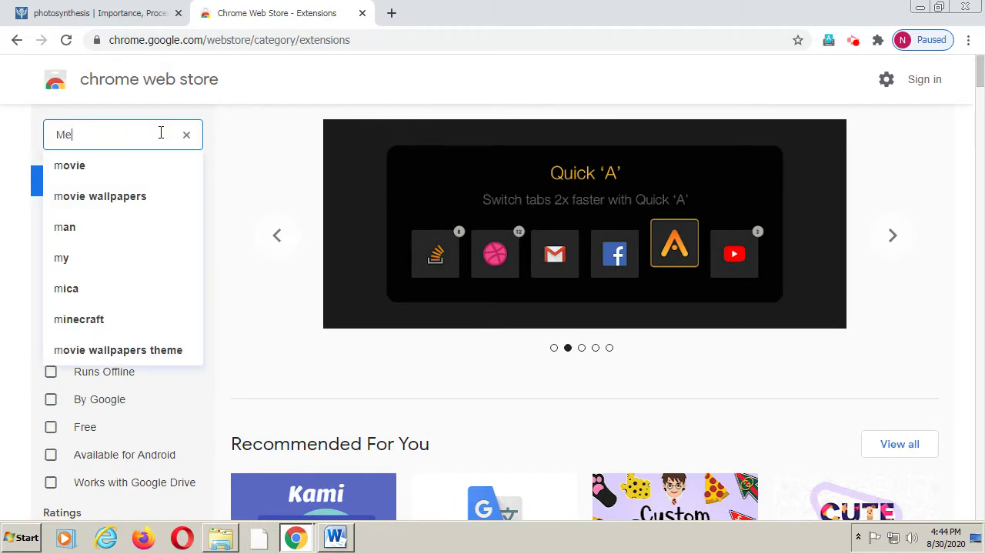
pyautogui.write('rcury r')
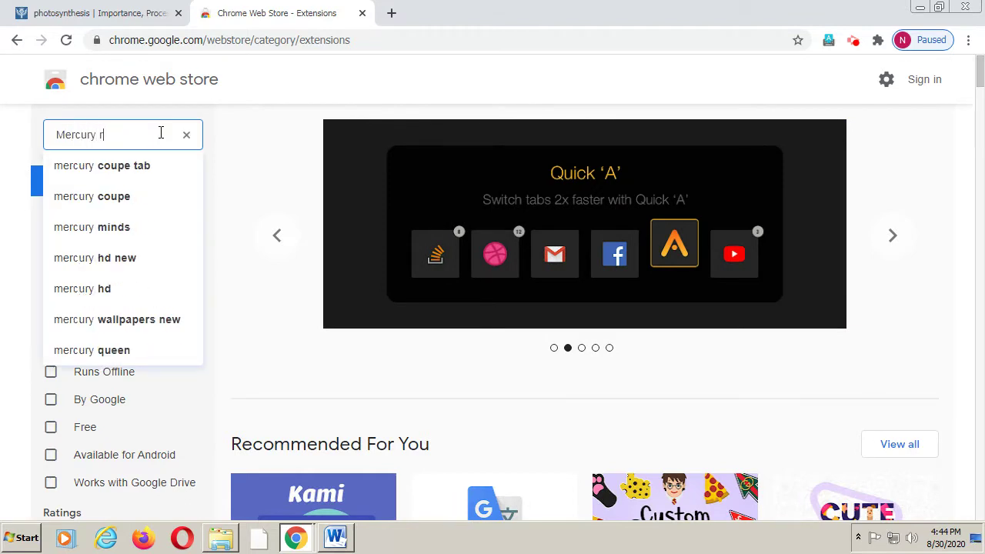
pyautogui.write('eader')
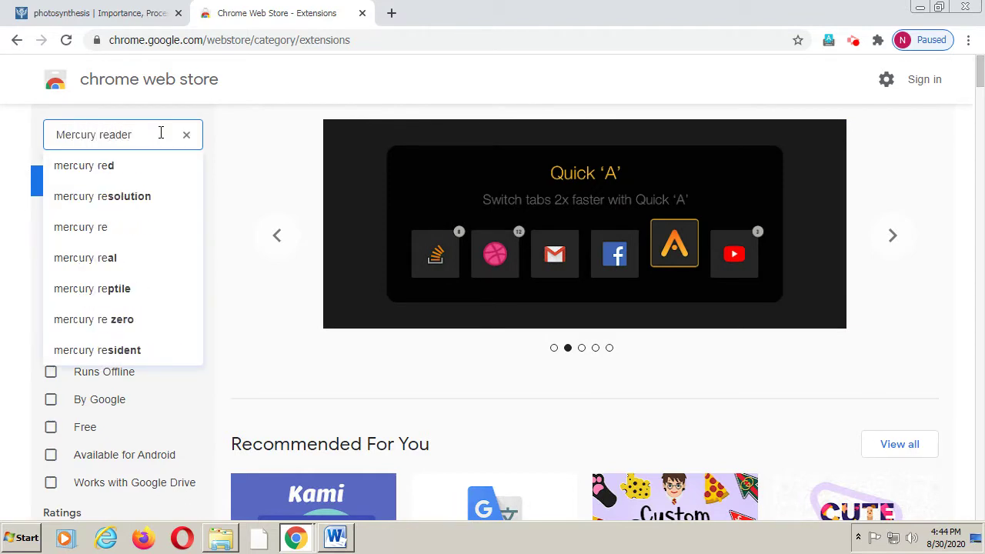
pyautogui.click(67, 167)
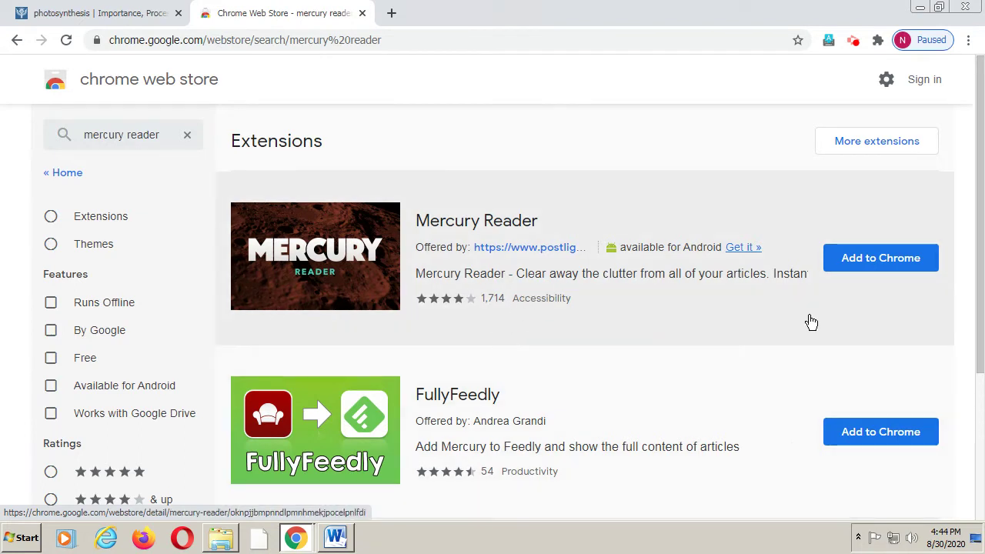
# - Add the Mercury Reader extension to Chrome and dismiss the added-to-Chrome notice
pyautogui.click(893, 262)
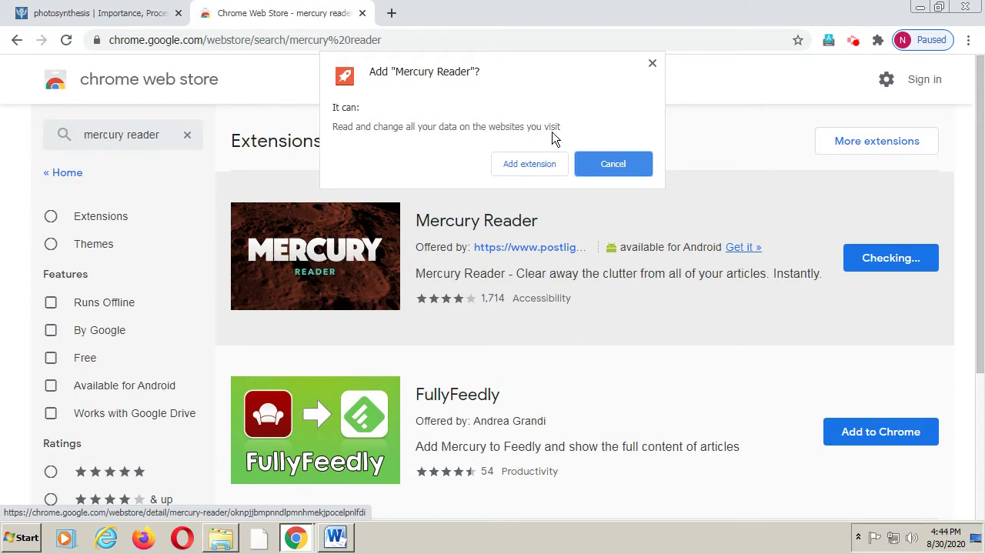
pyautogui.click(528, 164)
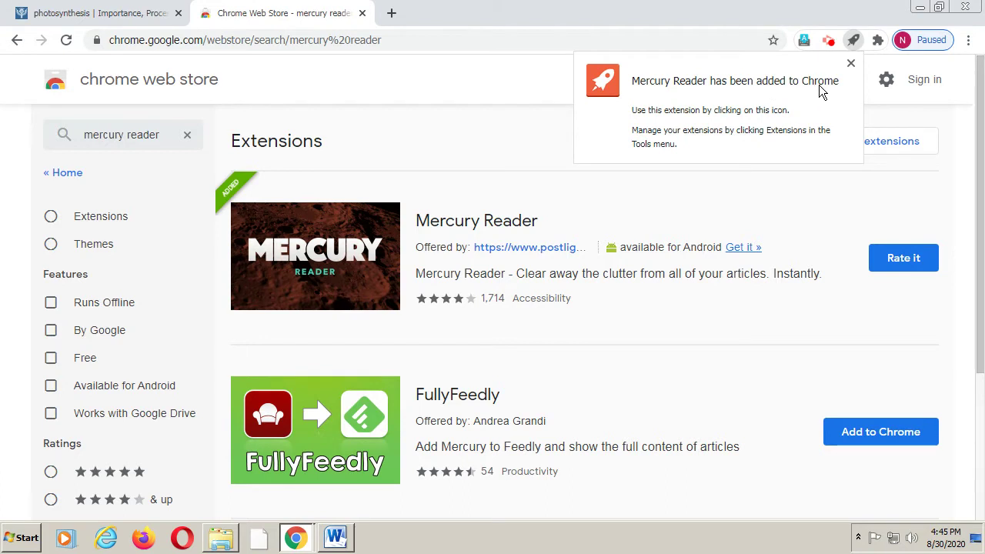
pyautogui.click(851, 64)
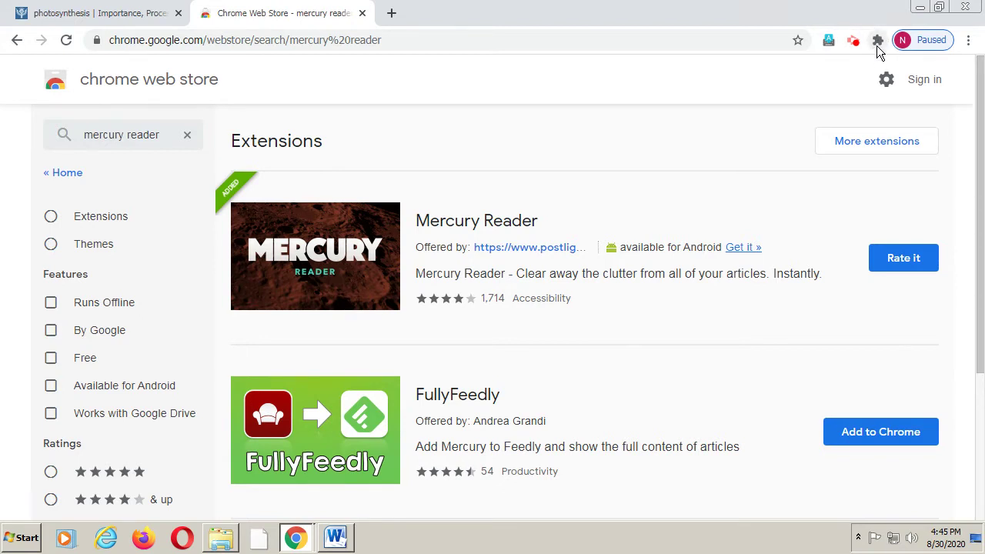
pyautogui.click(877, 43)
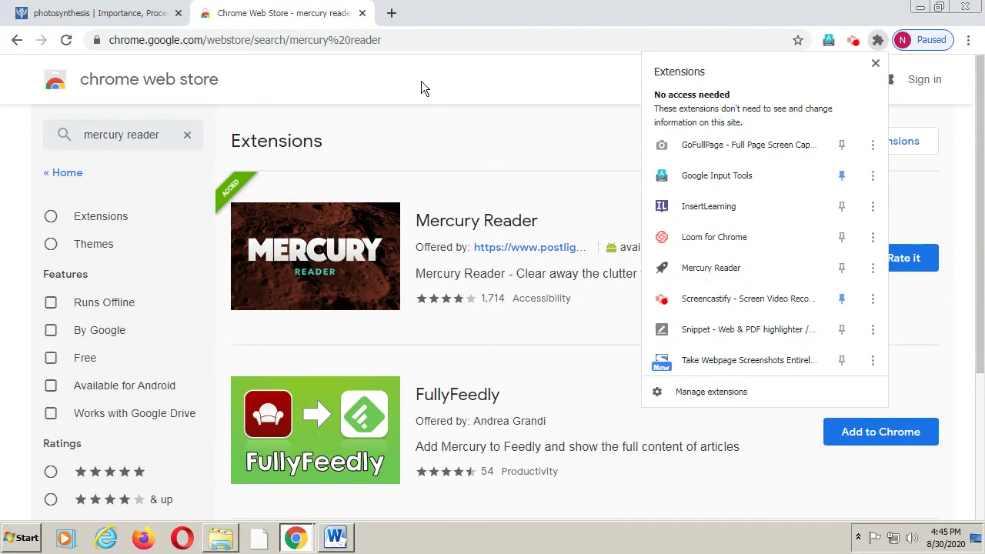
# - Return to the first tab with the Britannica photosynthesis article
pyautogui.click(144, 14)
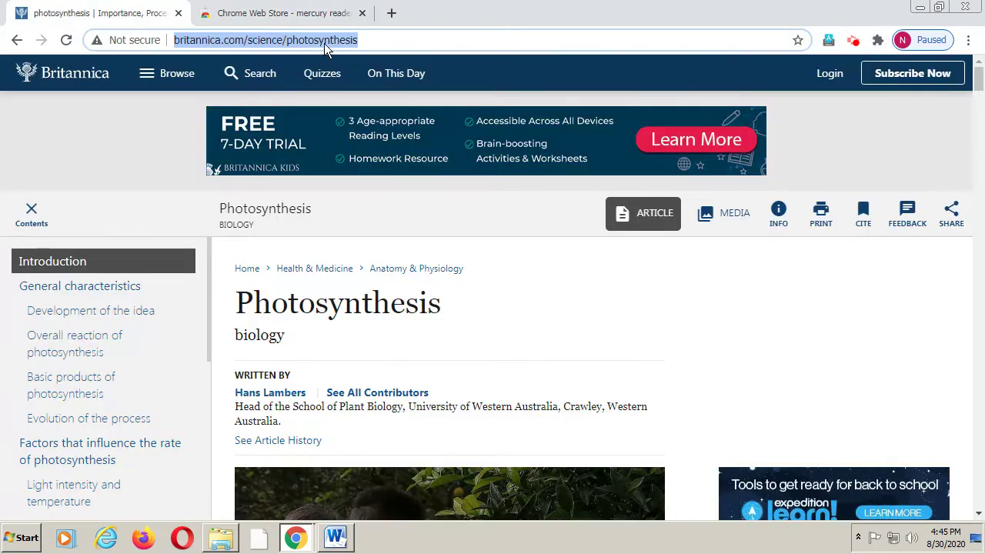
# - Go to google.com, search 'photosynthesis' and open the Live Science 'What Is Photosynthesis?' result
pyautogui.write('goo')
pyautogui.press('Return')
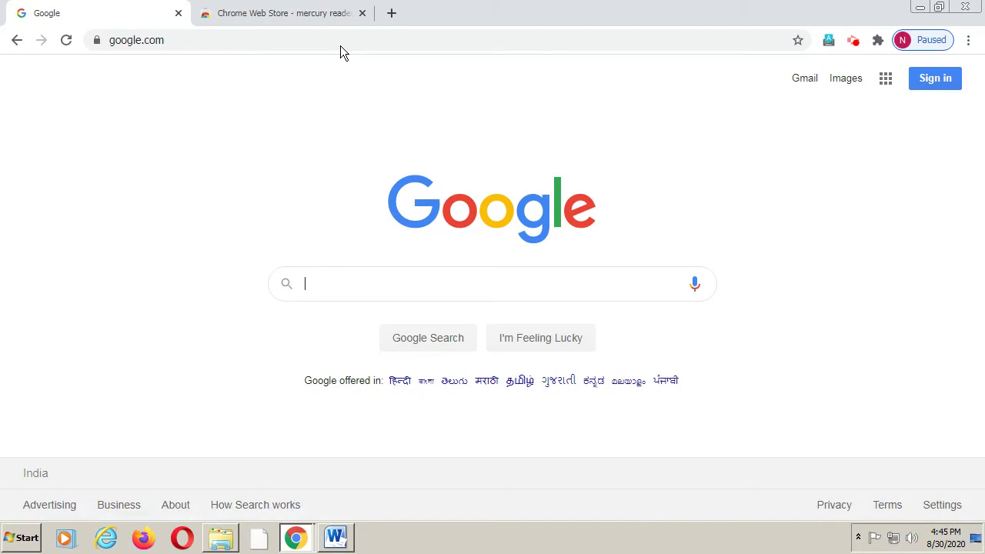
pyautogui.write('Photosyn')
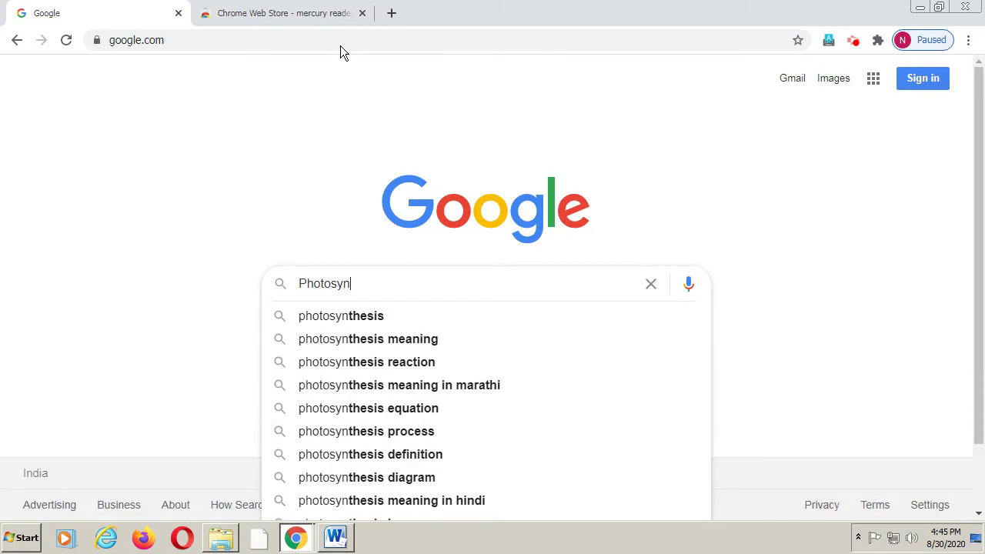
pyautogui.click(370, 316)
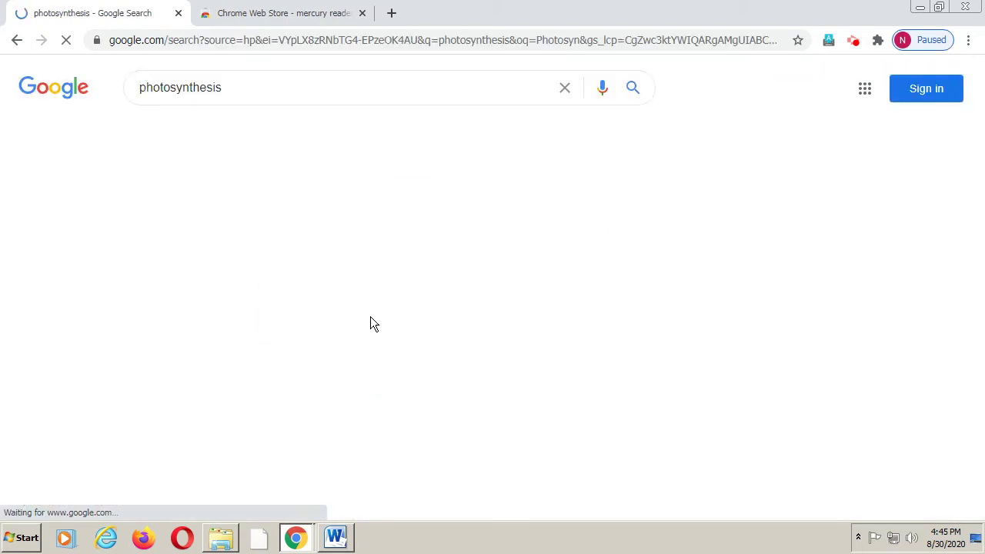
pyautogui.scroll(-3, 370, 323)
pyautogui.scroll(-3, 370, 316)
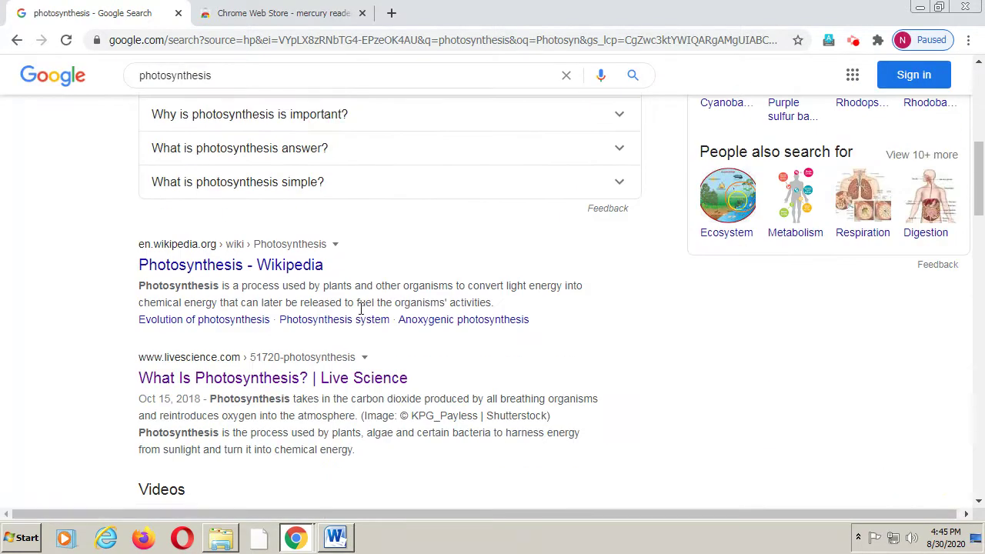
pyautogui.scroll(-1, 360, 302)
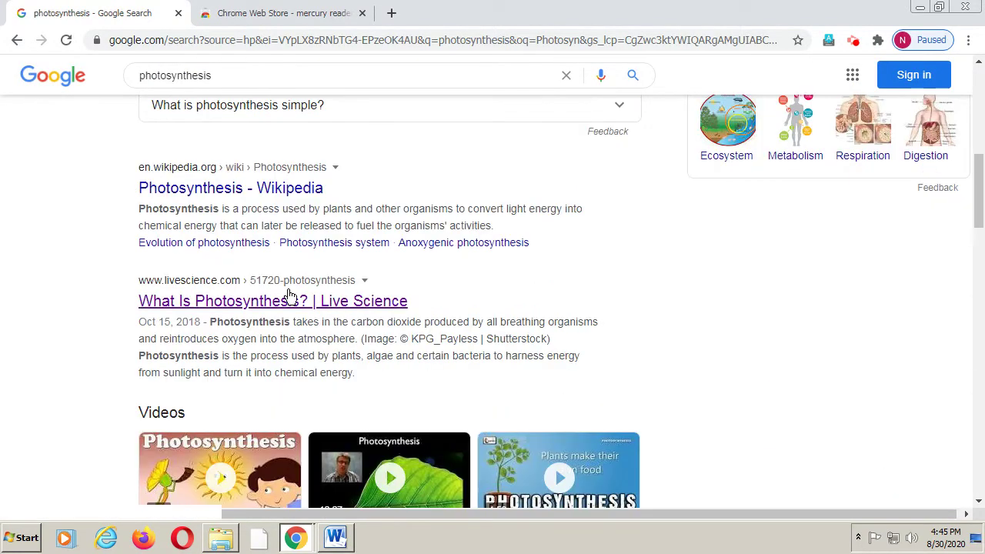
pyautogui.click(239, 307)
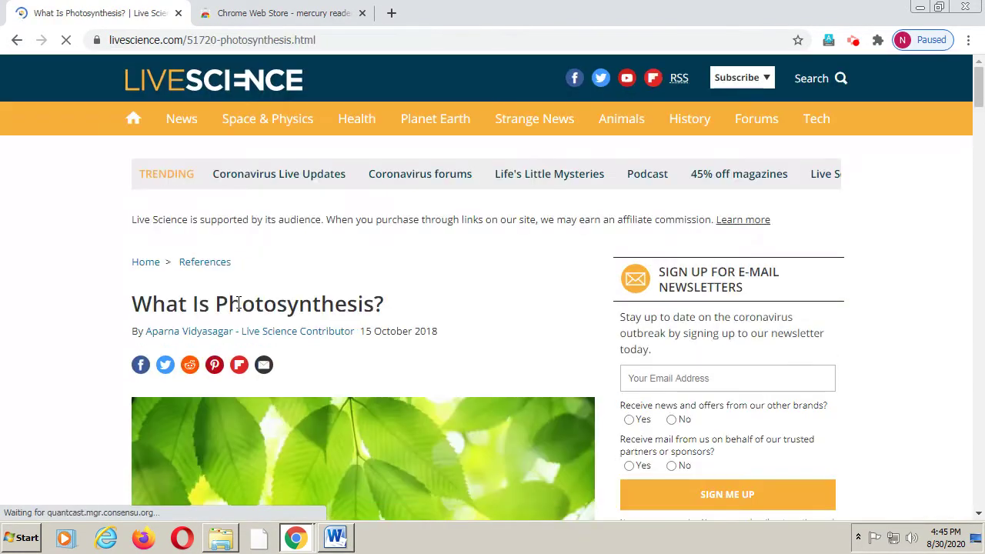
# - Scroll into the Live Science article and close the floating video player
pyautogui.scroll(-7, 302, 340)
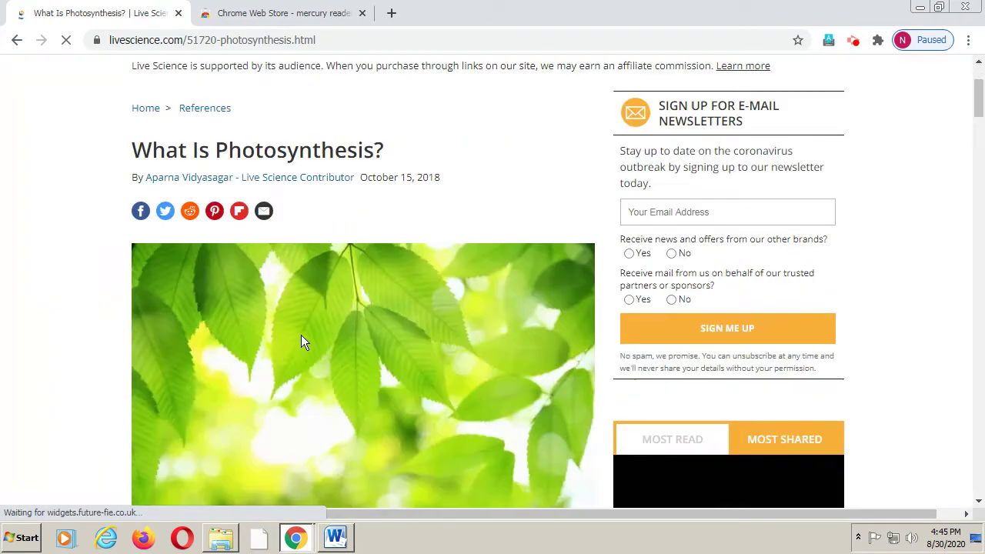
pyautogui.scroll(-4, 305, 328)
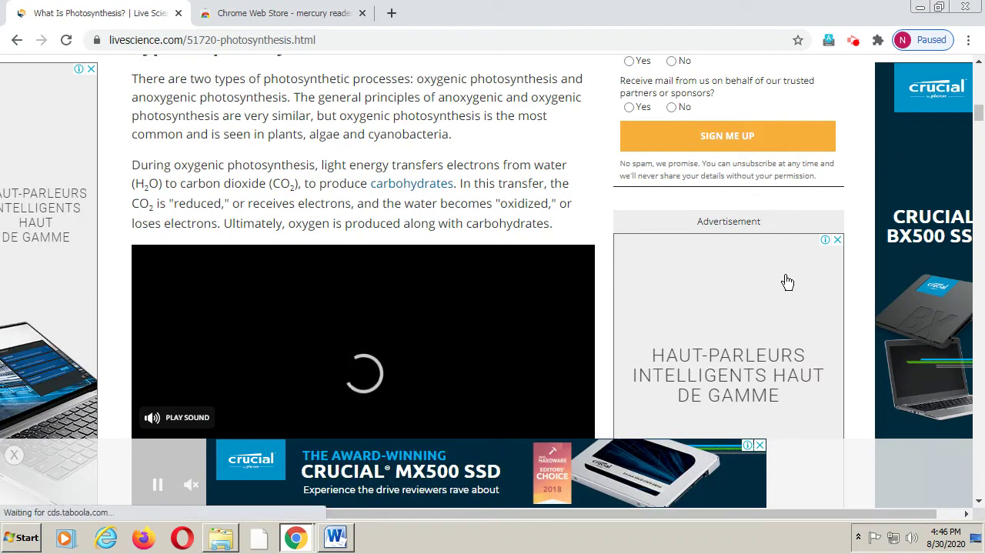
pyautogui.scroll(-2, 554, 266)
pyautogui.scroll(-7, 424, 327)
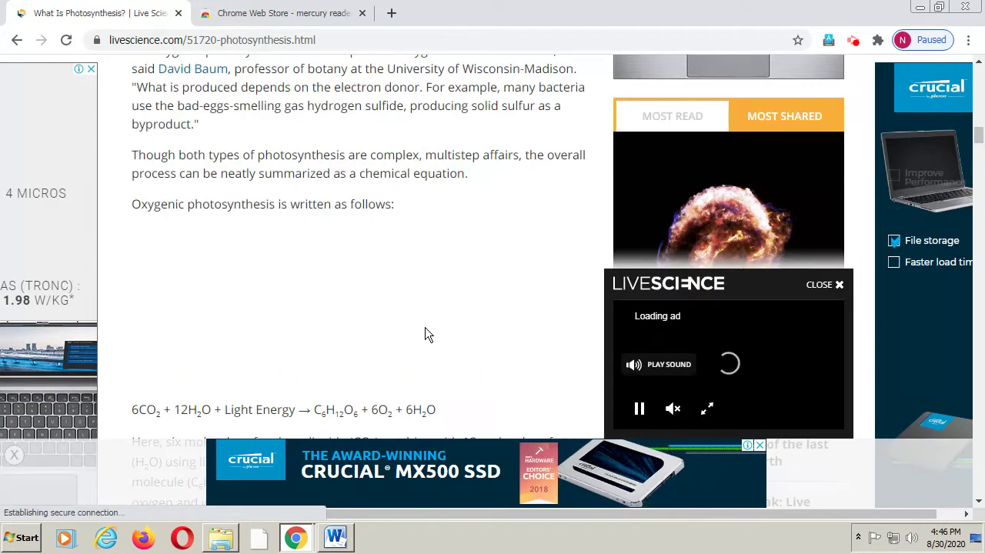
pyautogui.click(824, 287)
# - Scroll through the article text and dismiss the newsletter sign-up popup
pyautogui.scroll(3, 462, 252)
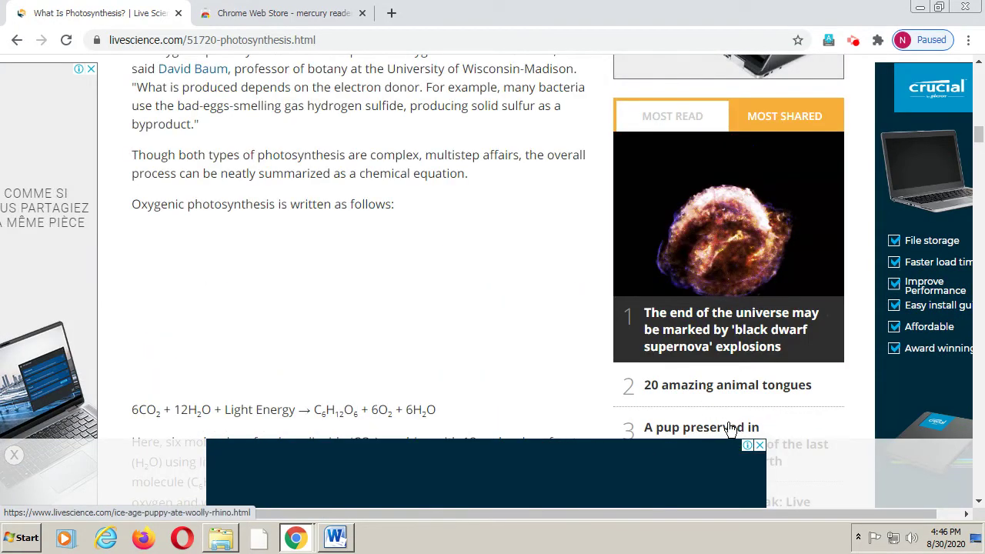
pyautogui.scroll(10, 446, 291)
pyautogui.scroll(6, 446, 291)
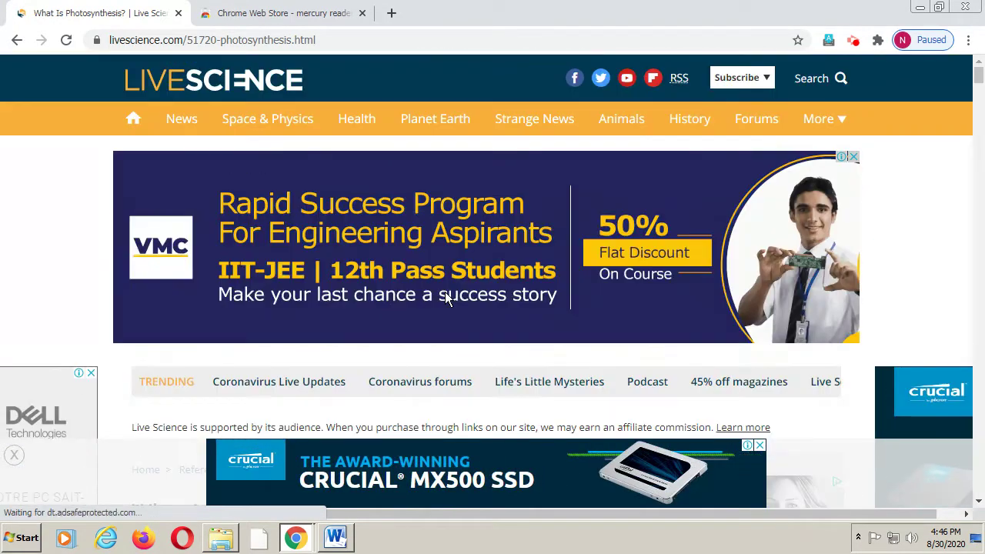
pyautogui.scroll(-3, 442, 292)
pyautogui.scroll(-4, 439, 316)
pyautogui.scroll(-3, 438, 314)
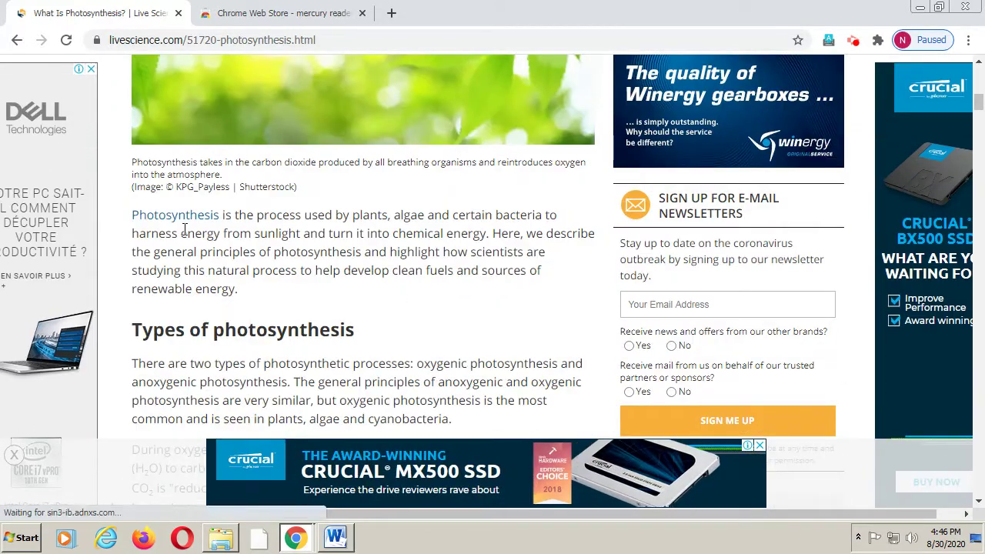
pyautogui.moveTo(131, 218); pyautogui.dragTo(557, 404)
pyautogui.click(556, 404)
pyautogui.scroll(-3, 573, 461)
pyautogui.scroll(-3, 600, 430)
pyautogui.moveTo(552, 63); pyautogui.dragTo(560, 212)
pyautogui.scroll(3, 539, 161)
pyautogui.scroll(15, 560, 217)
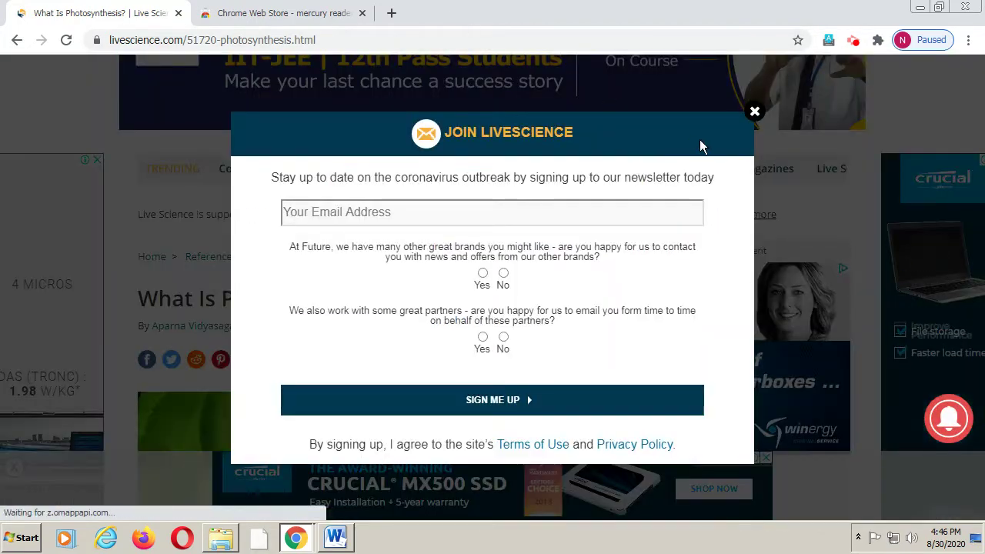
pyautogui.click(754, 112)
# - Continue reading the article, highlighting and clearing a passage of text
pyautogui.scroll(-1, 569, 90)
pyautogui.scroll(4, 569, 90)
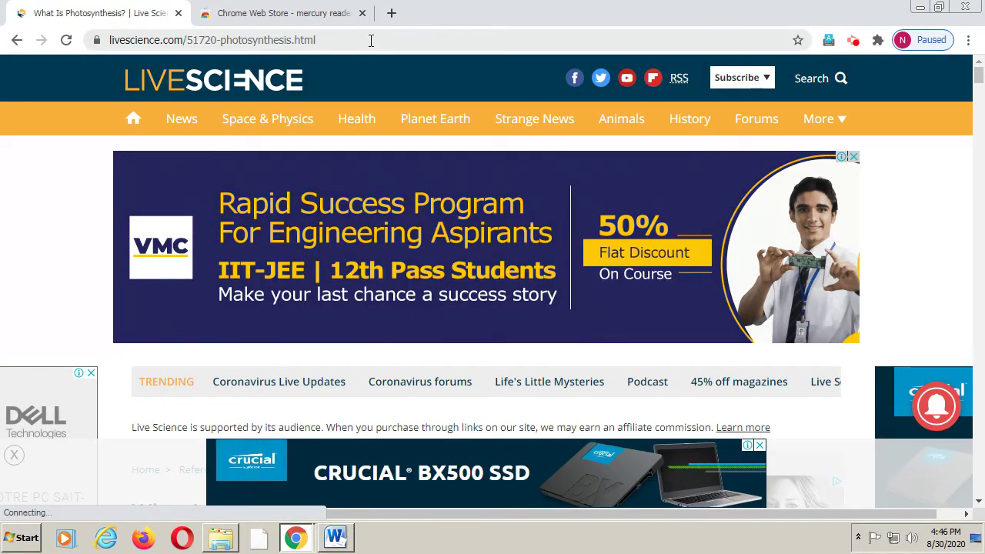
pyautogui.scroll(-10, 439, 361)
pyautogui.moveTo(444, 461); pyautogui.dragTo(560, 278)
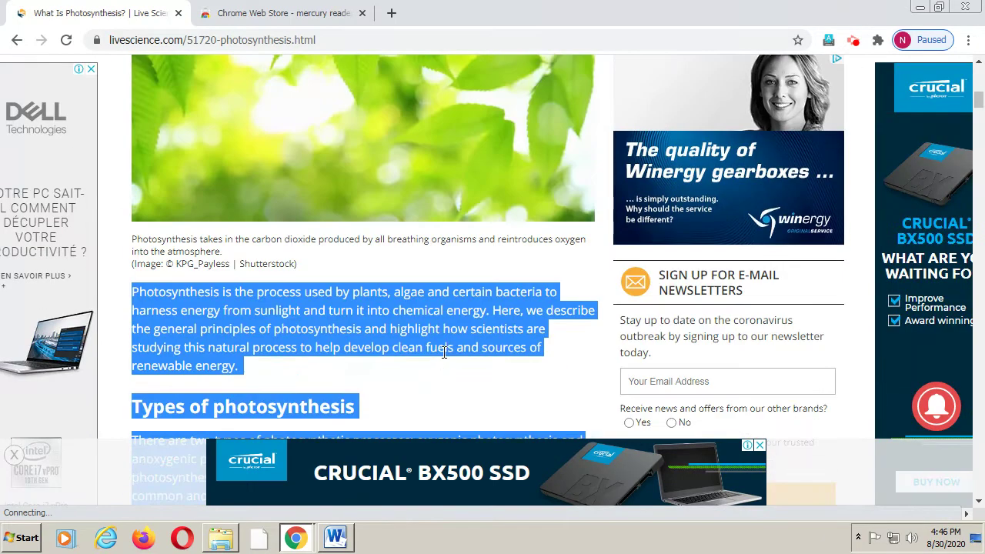
pyautogui.click(461, 384)
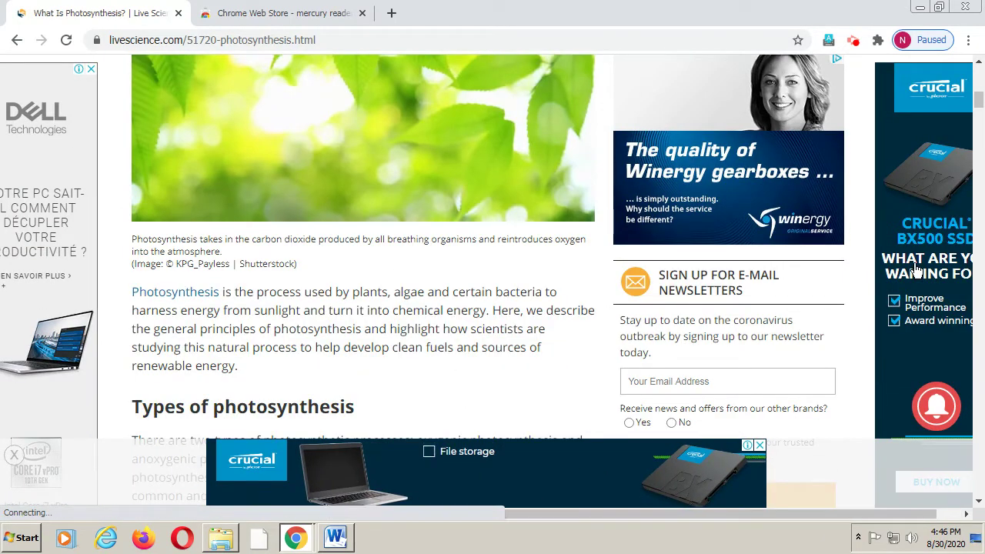
pyautogui.scroll(8, 734, 350)
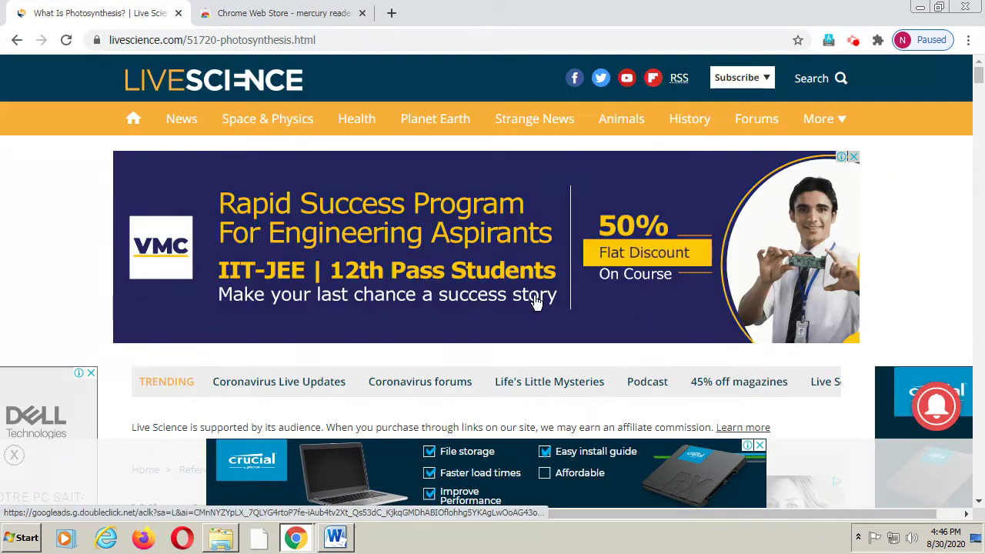
pyautogui.scroll(-3, 509, 287)
pyautogui.scroll(-4, 509, 287)
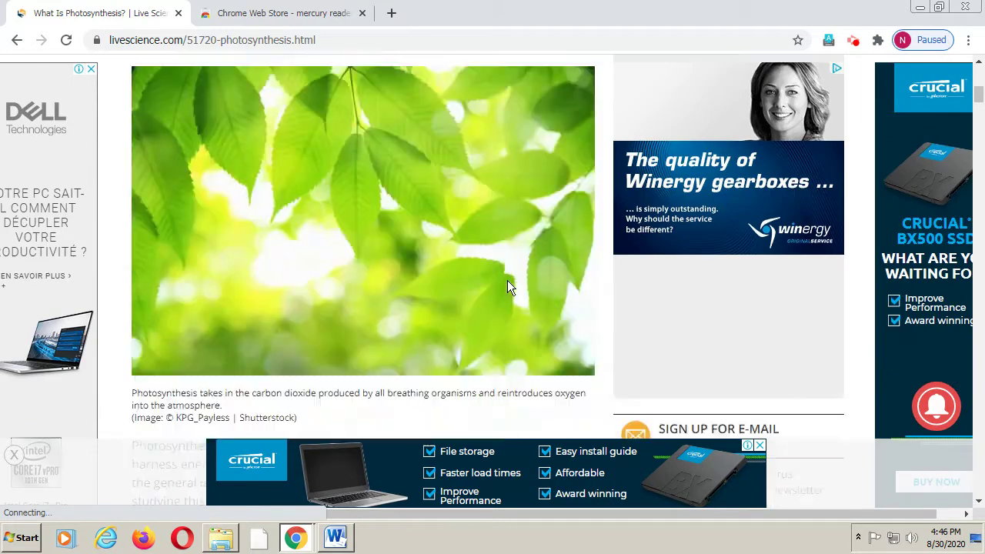
pyautogui.click(878, 41)
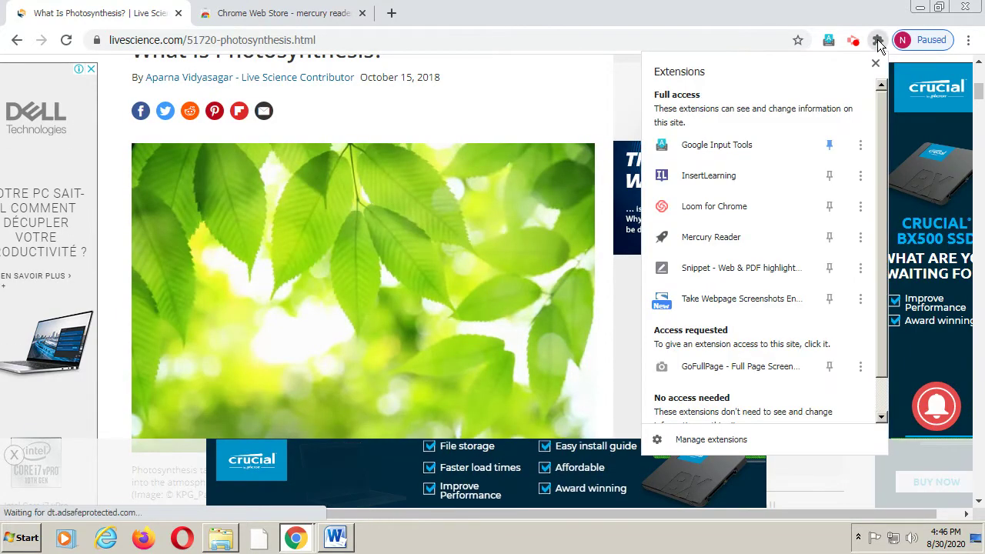
pyautogui.click(703, 238)
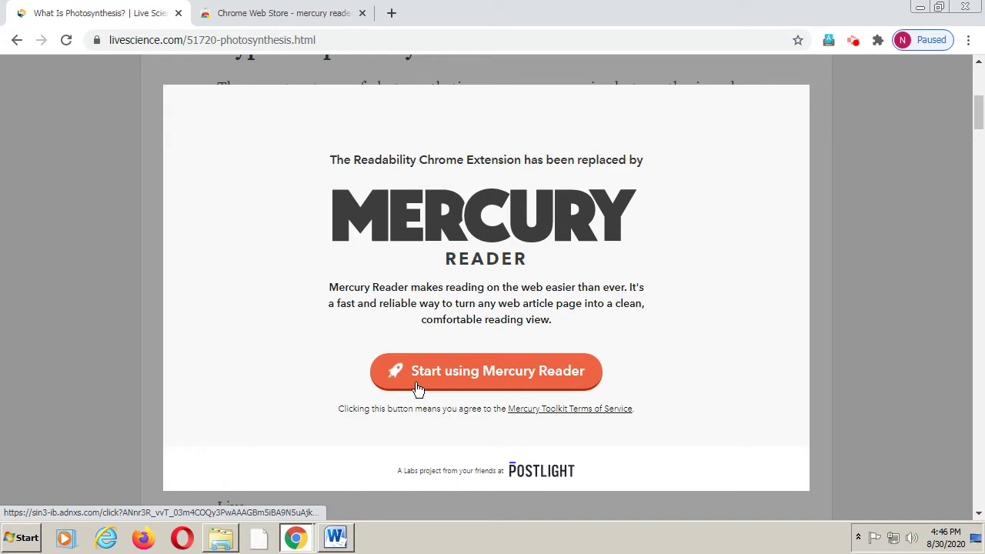
pyautogui.click(504, 372)
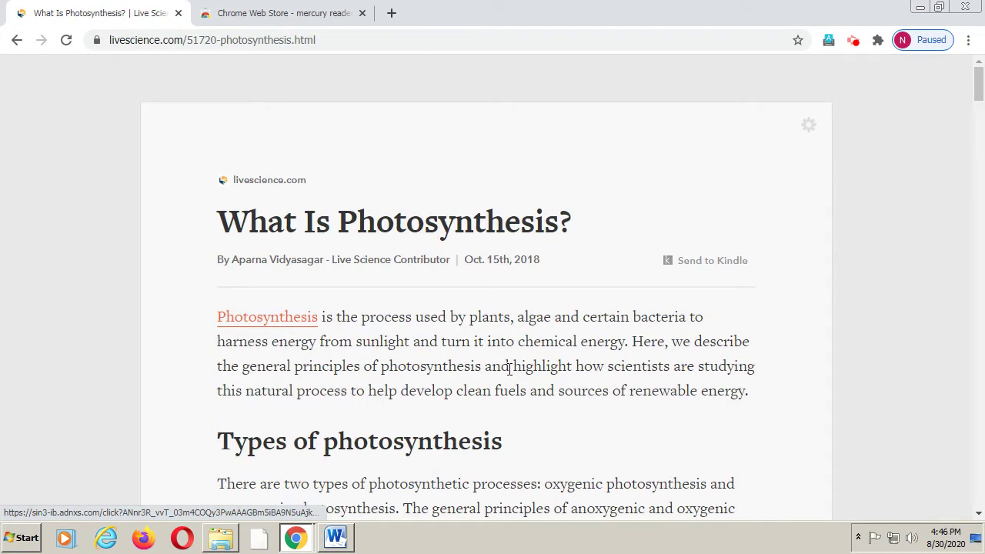
pyautogui.scroll(-20, 509, 369)
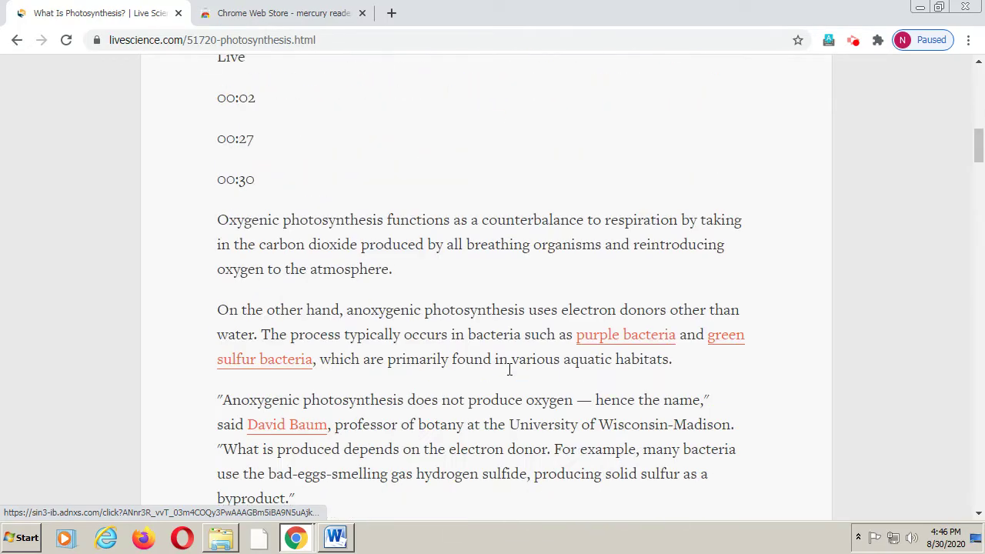
pyautogui.scroll(-20, 509, 369)
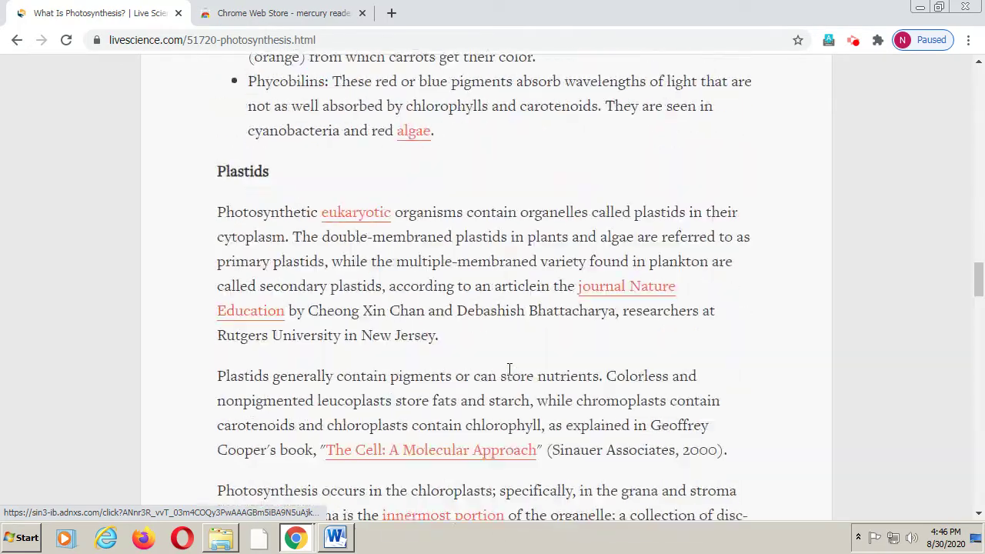
pyautogui.scroll(-20, 510, 371)
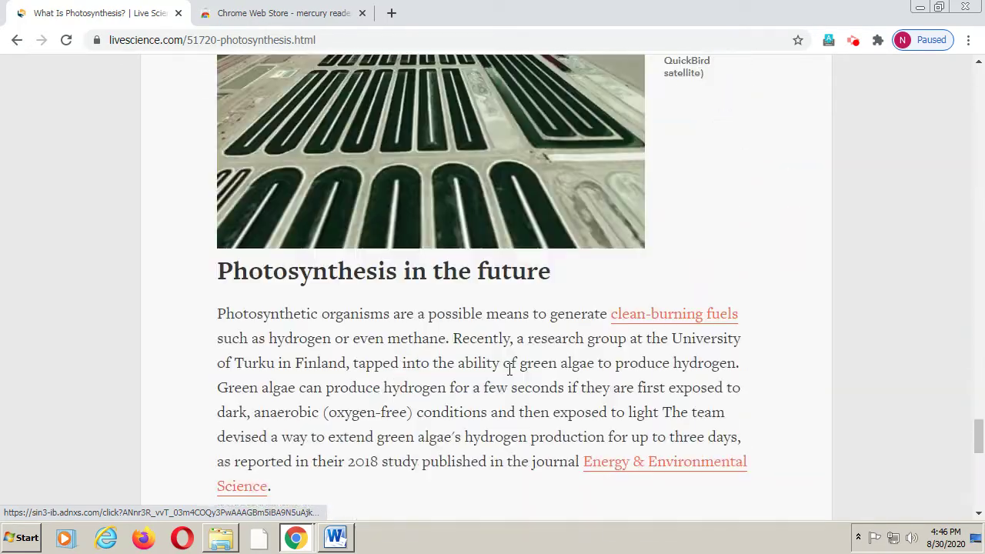
pyautogui.scroll(-10, 510, 369)
pyautogui.moveTo(979, 496); pyautogui.dragTo(982, 85)
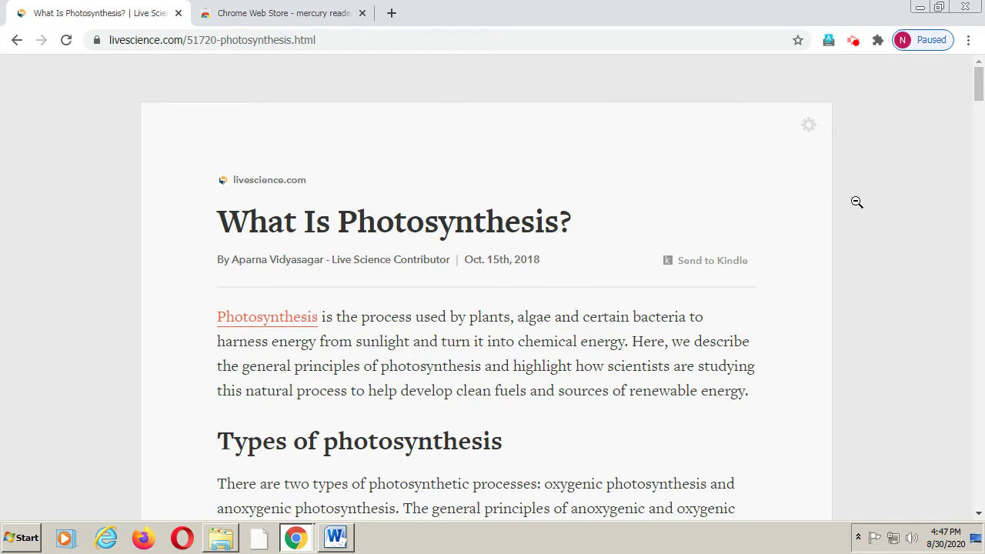
# - Go to google.com, search 'Calvin cycle' and open the LibreTexts '5.12C: The Calvin Cycle' result
pyautogui.click(359, 36)
pyautogui.write('g')
pyautogui.press('Return')
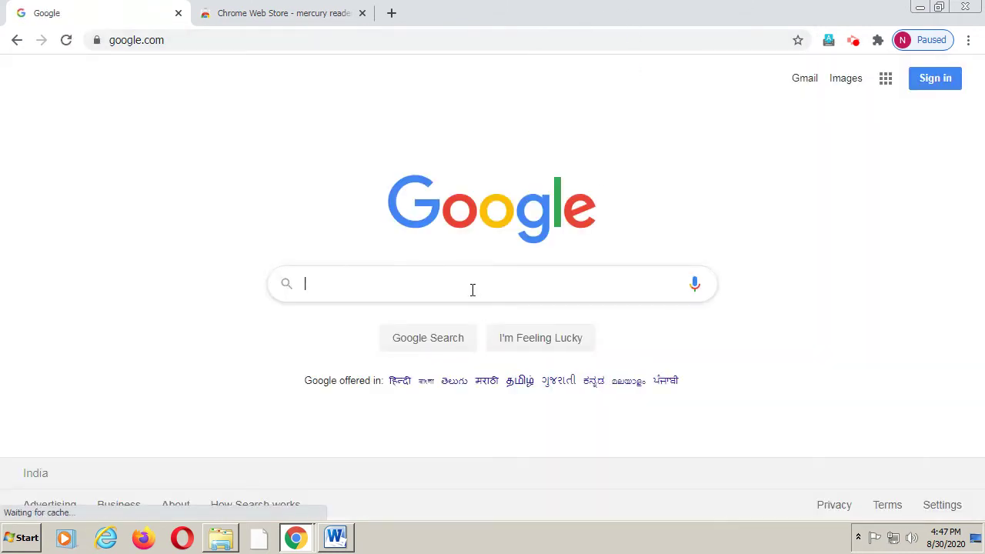
pyautogui.write('Calvin cycle')
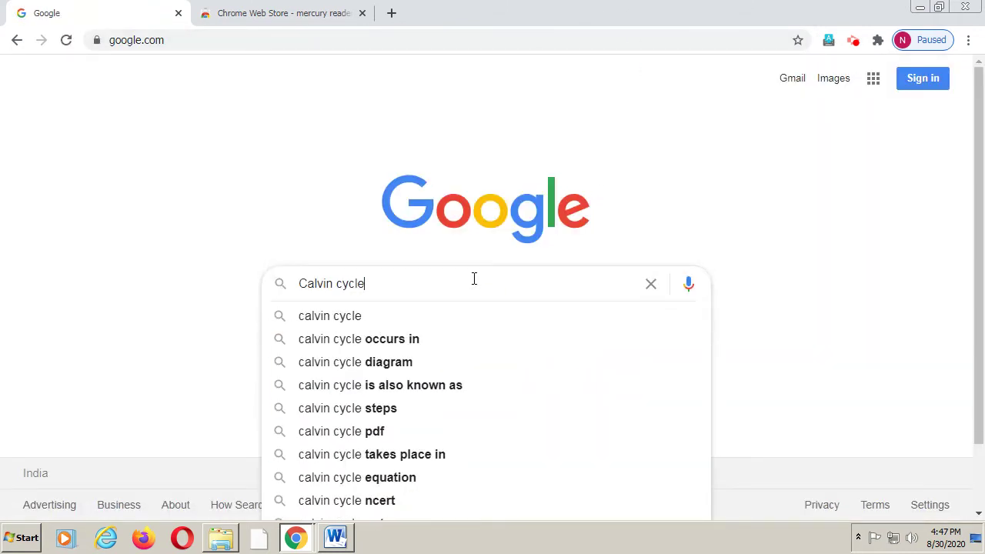
pyautogui.press('Return')
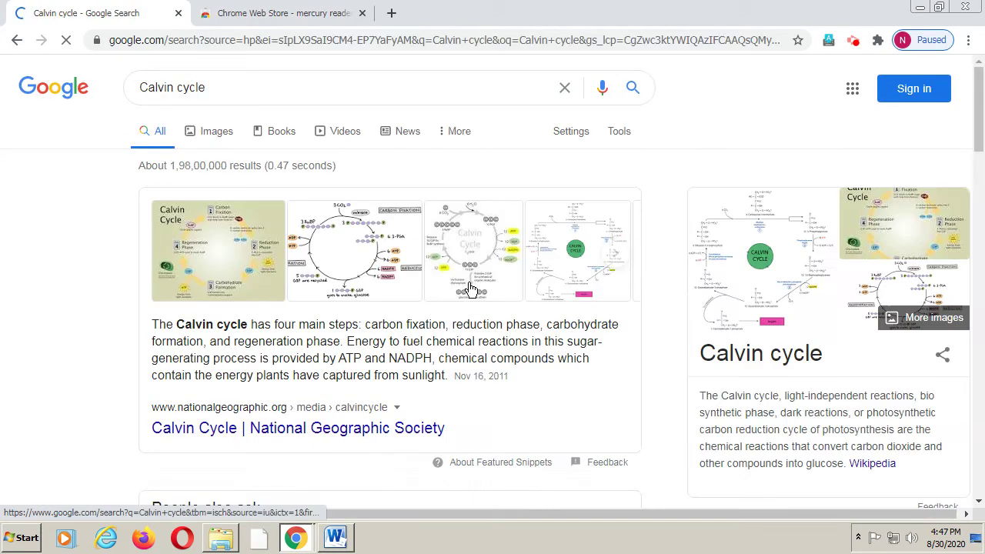
pyautogui.scroll(-5, 477, 323)
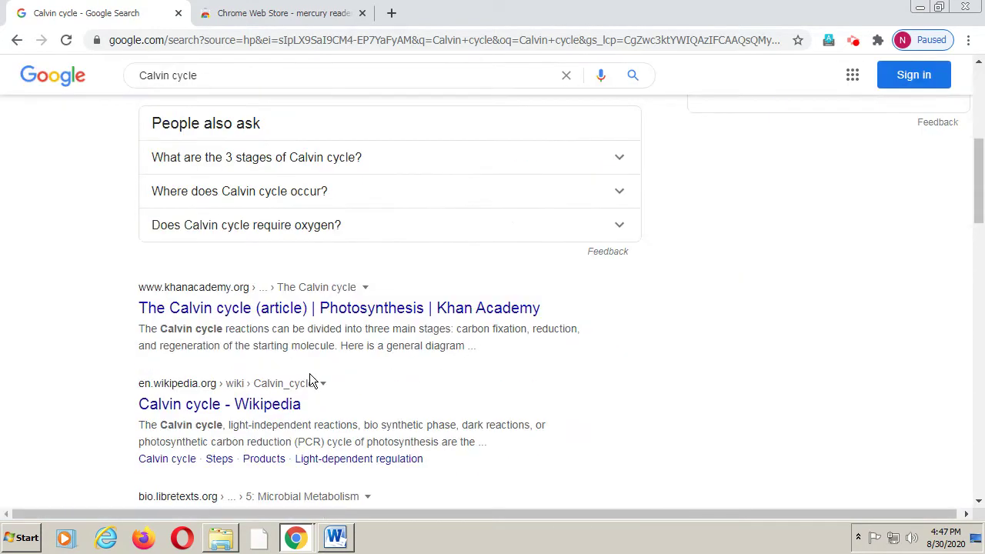
pyautogui.scroll(-4, 211, 408)
pyautogui.click(213, 215)
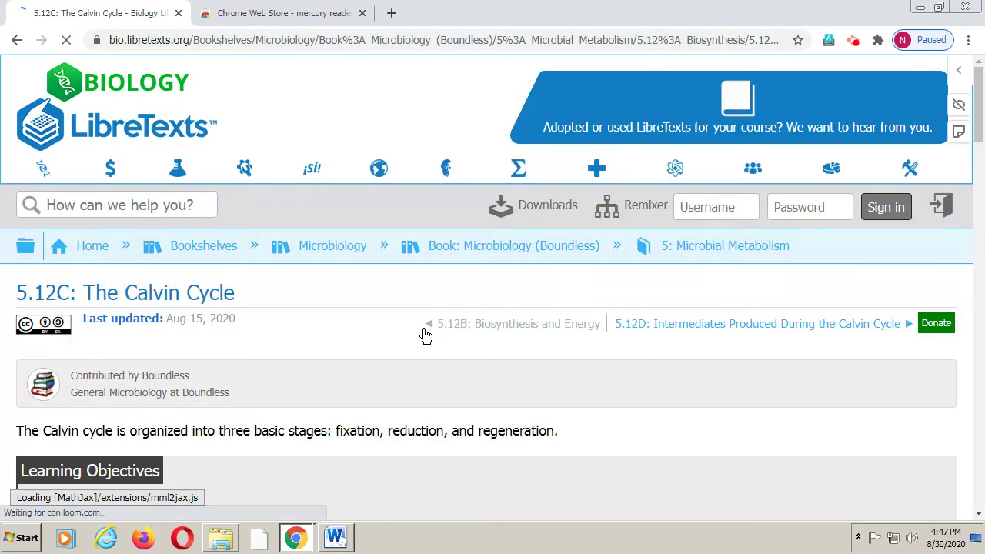
# - Scroll down the LibreTexts Calvin Cycle page and back up to its title
pyautogui.scroll(-15, 425, 334)
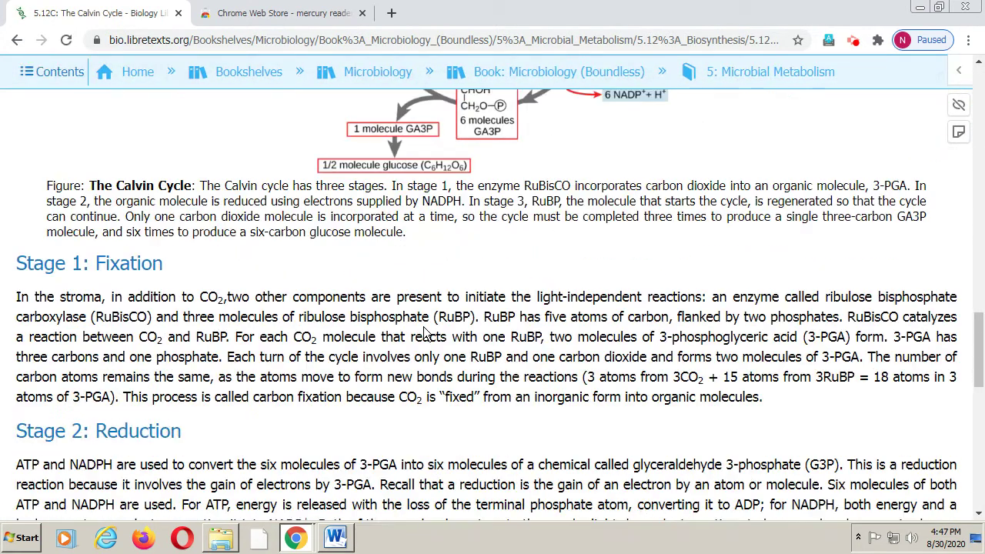
pyautogui.scroll(-11, 423, 331)
pyautogui.scroll(5, 423, 326)
pyautogui.scroll(20, 425, 323)
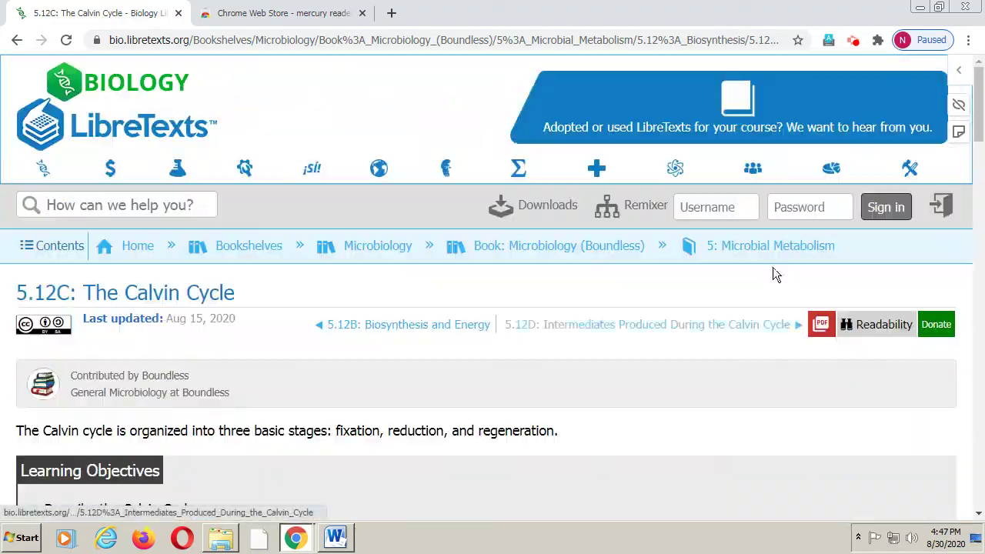
# - Show '5.12C: The Calvin Cycle' in Mercury Reader and scroll through the reader view
pyautogui.click(877, 40)
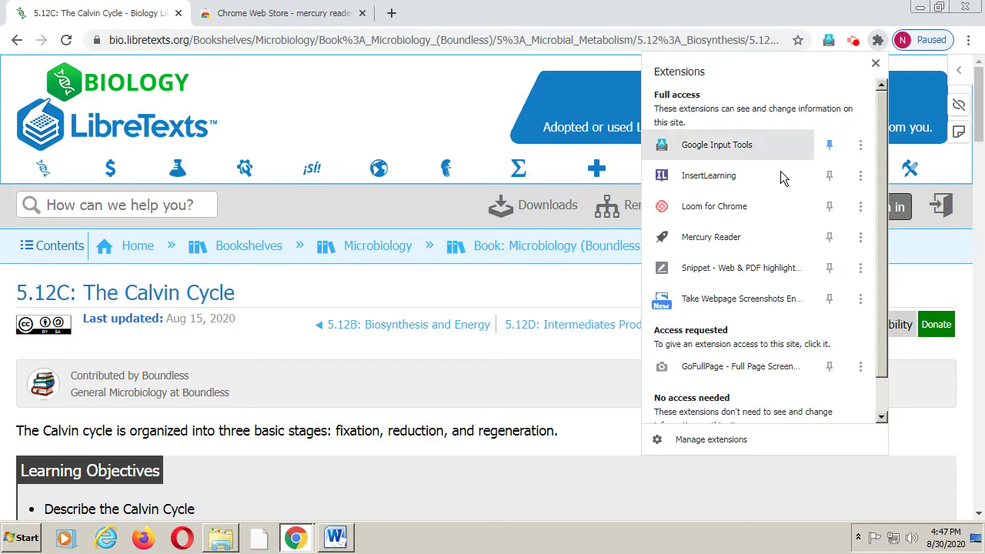
pyautogui.click(708, 240)
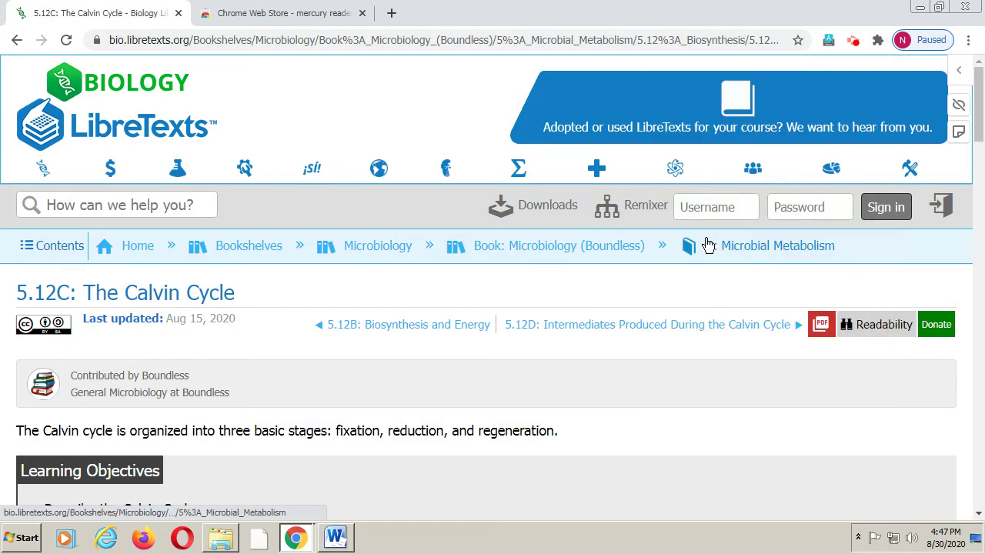
pyautogui.scroll(-1, 708, 245)
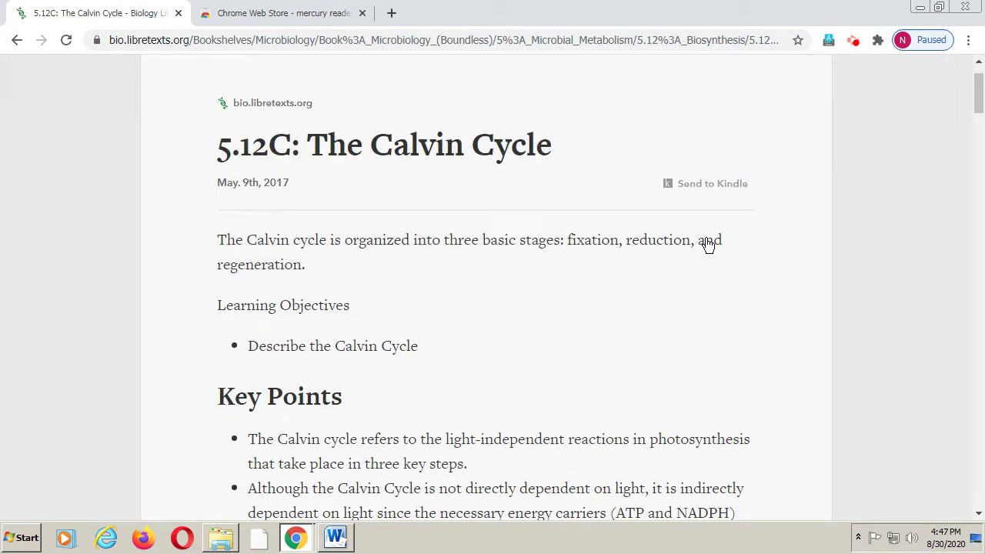
pyautogui.scroll(-15, 708, 244)
pyautogui.scroll(-18, 708, 245)
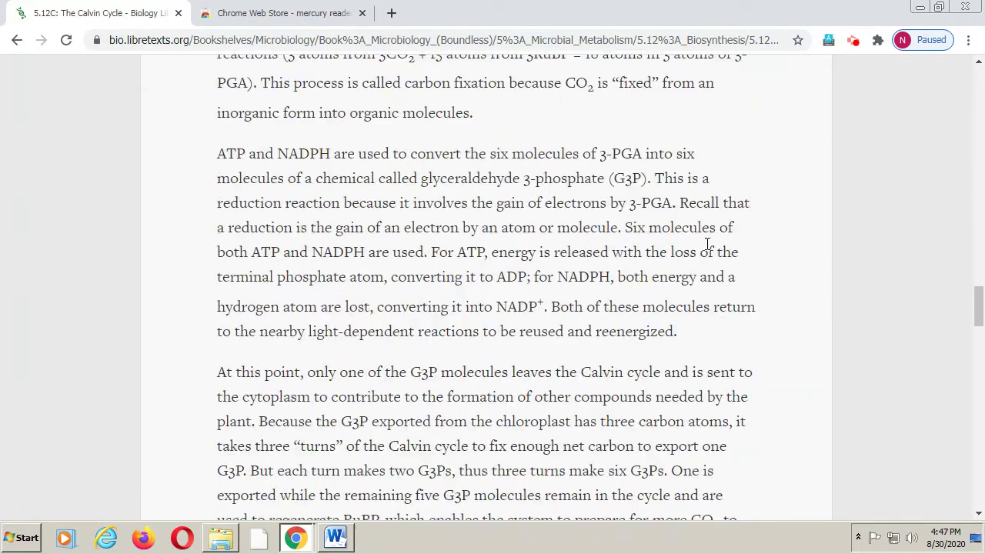
pyautogui.scroll(-3, 708, 245)
pyautogui.moveTo(980, 353); pyautogui.dragTo(980, 92)
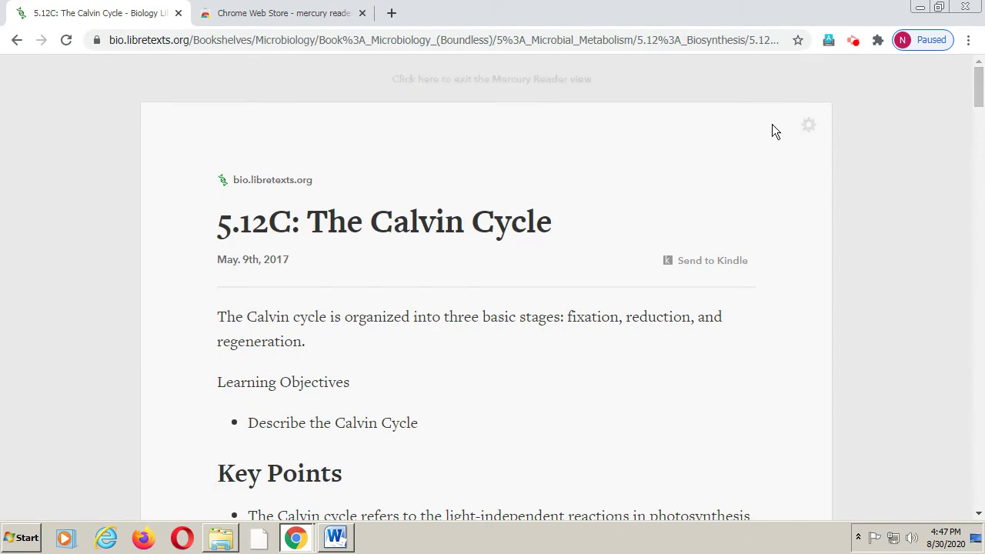
# - In Mercury Reader settings, try Dark then Light theme and set text size to Large
pyautogui.click(808, 125)
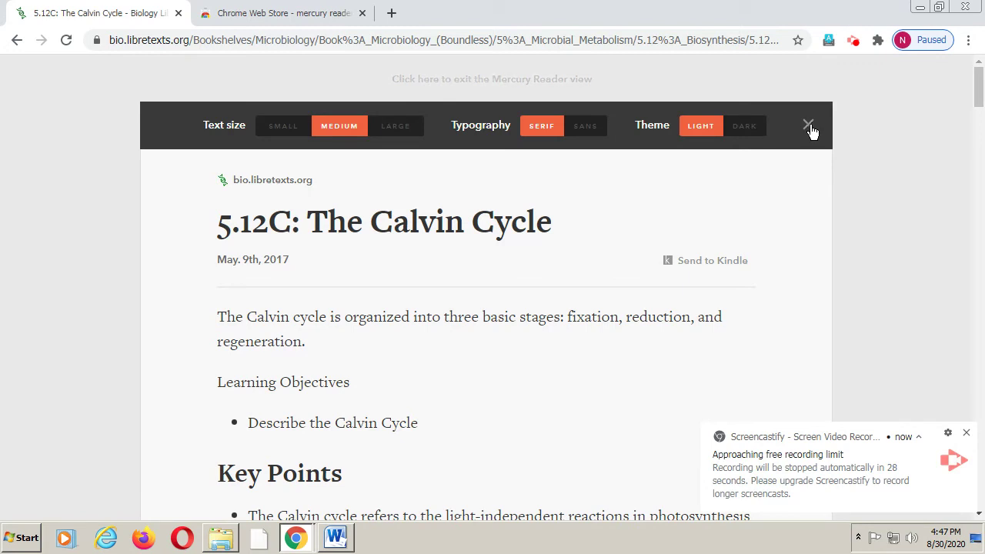
pyautogui.click(740, 125)
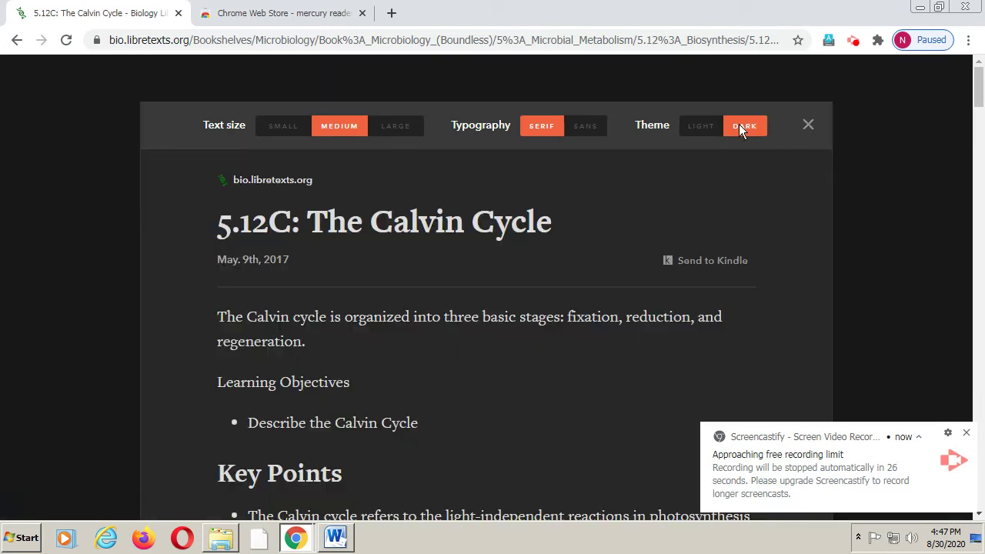
pyautogui.click(702, 128)
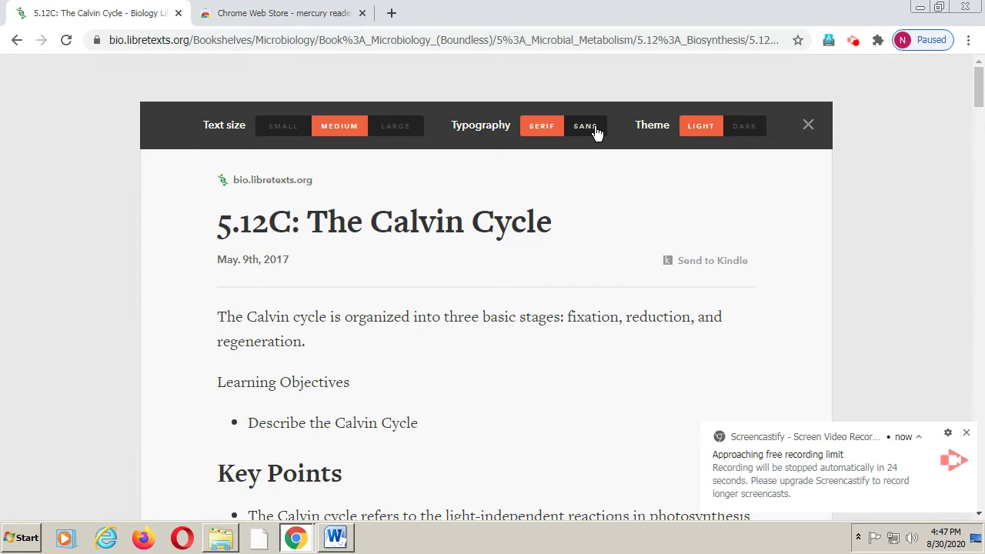
pyautogui.click(277, 131)
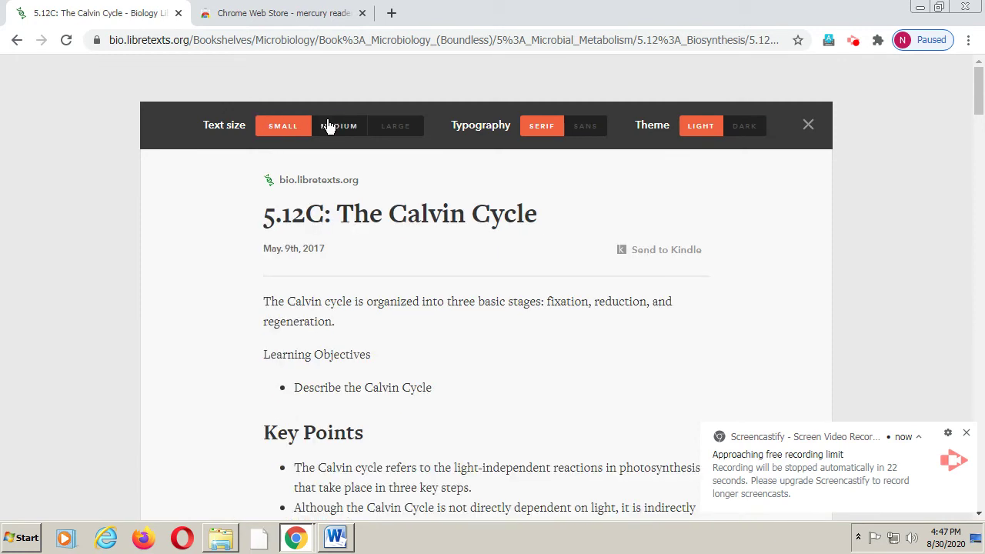
pyautogui.click(329, 126)
pyautogui.click(396, 125)
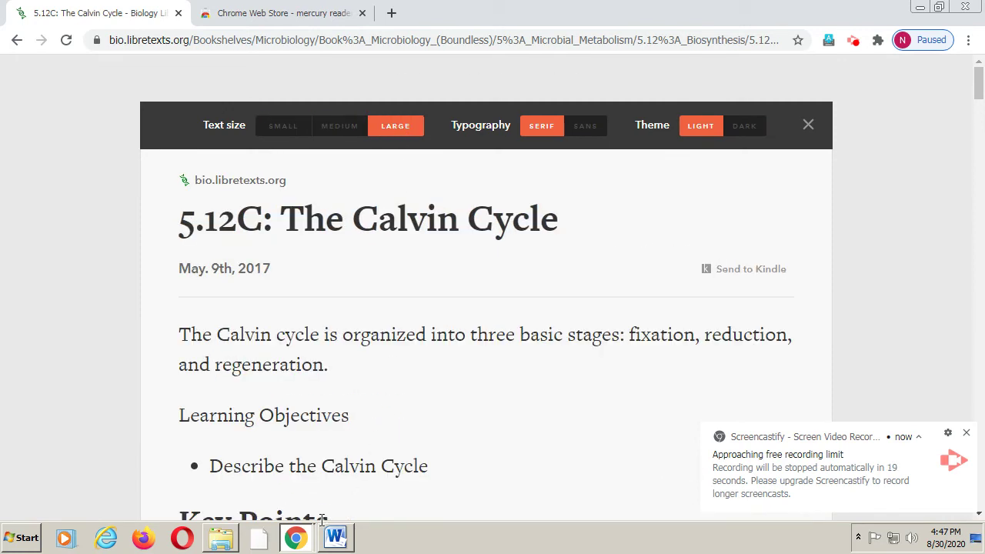